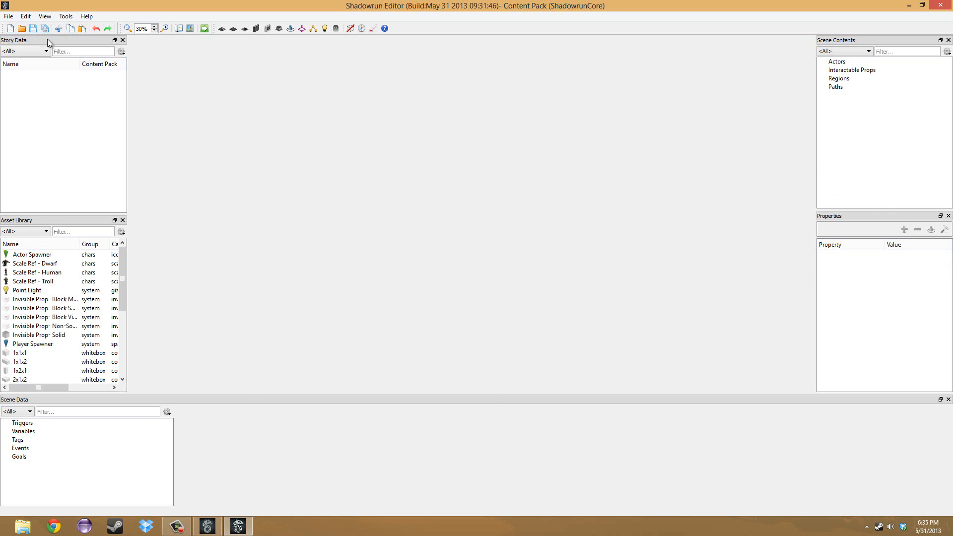
Try to open the Seattle content pack from its project.cpack.bytes file in the ContentPacks folder.
click(9, 15)
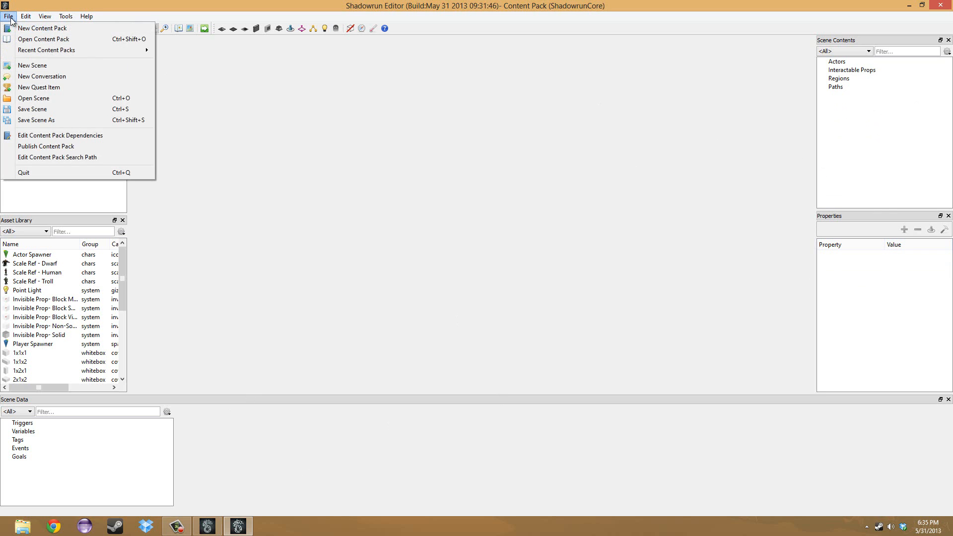
click(52, 39)
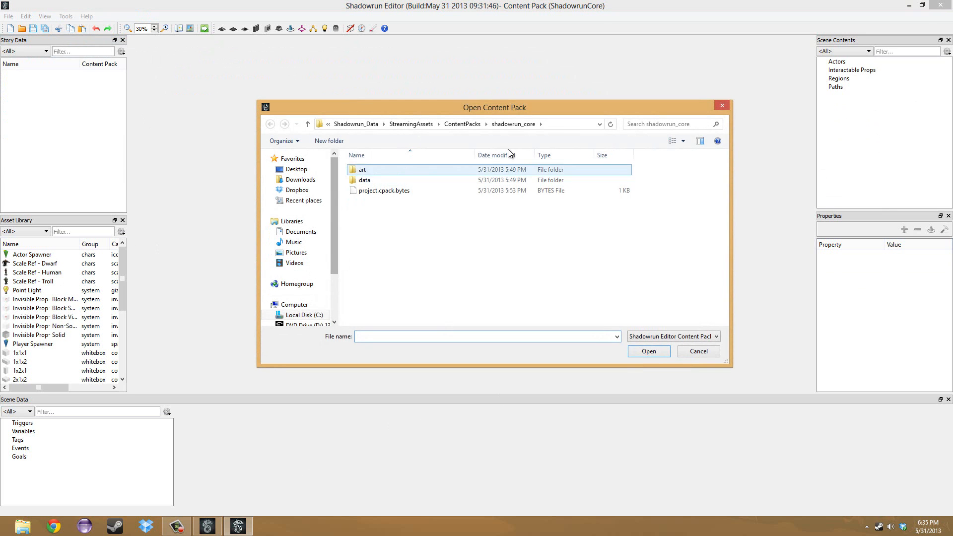
click(463, 126)
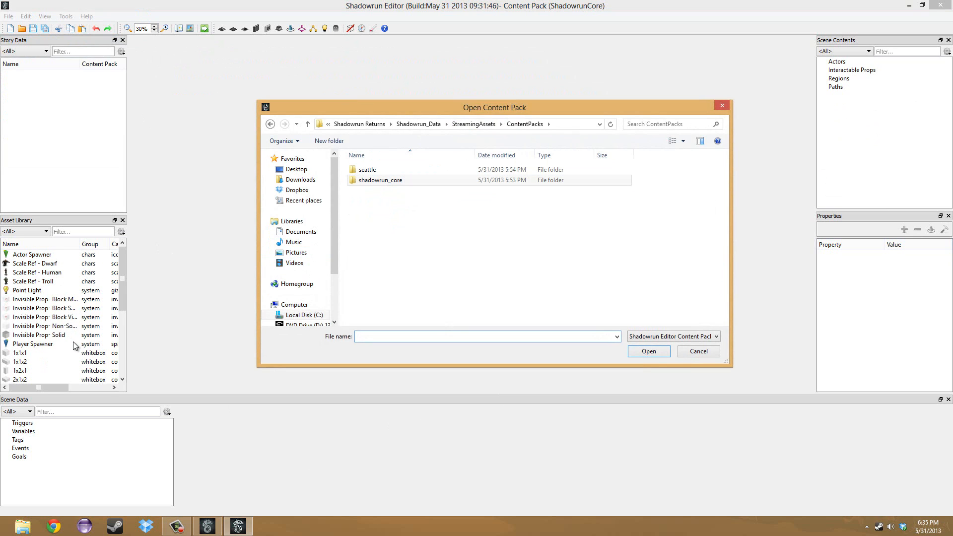
double_click(367, 169)
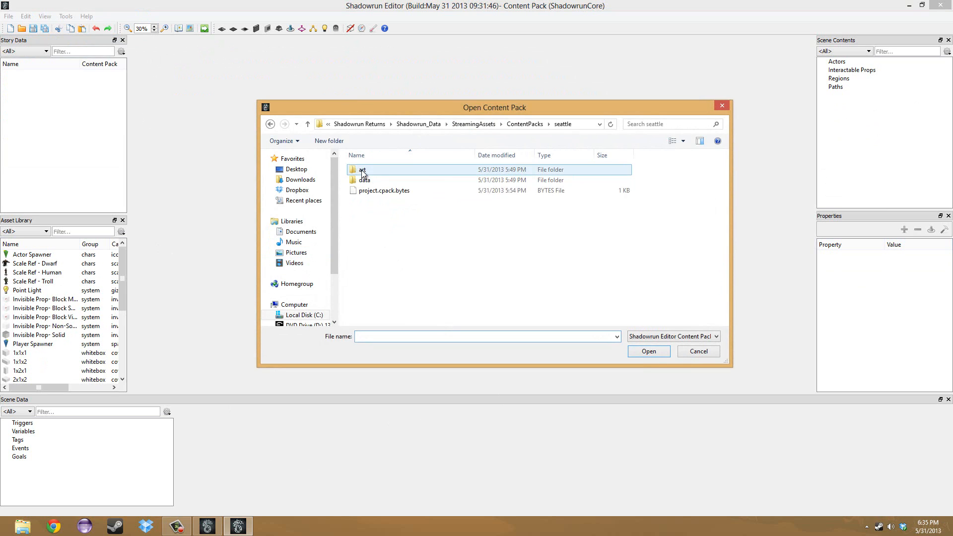
click(374, 192)
double_click(372, 191)
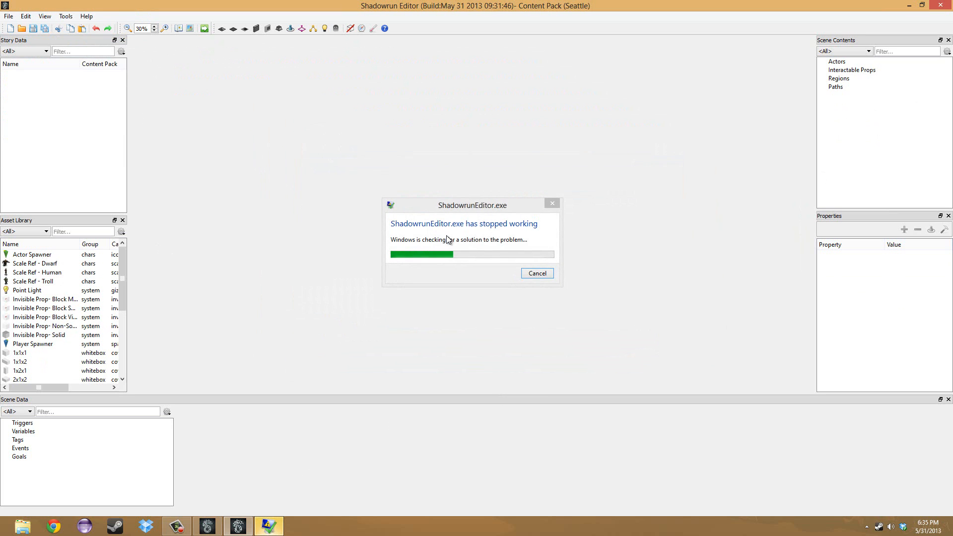
click(531, 273)
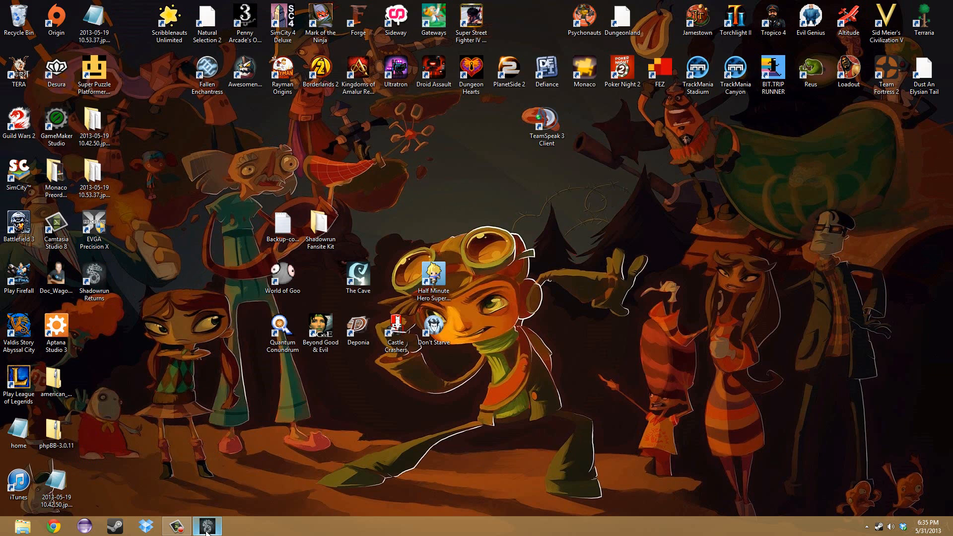
Return to the Shadowrun Editor and reopen the Seattle content pack from project.cpack.bytes.
mouse_move(207, 532)
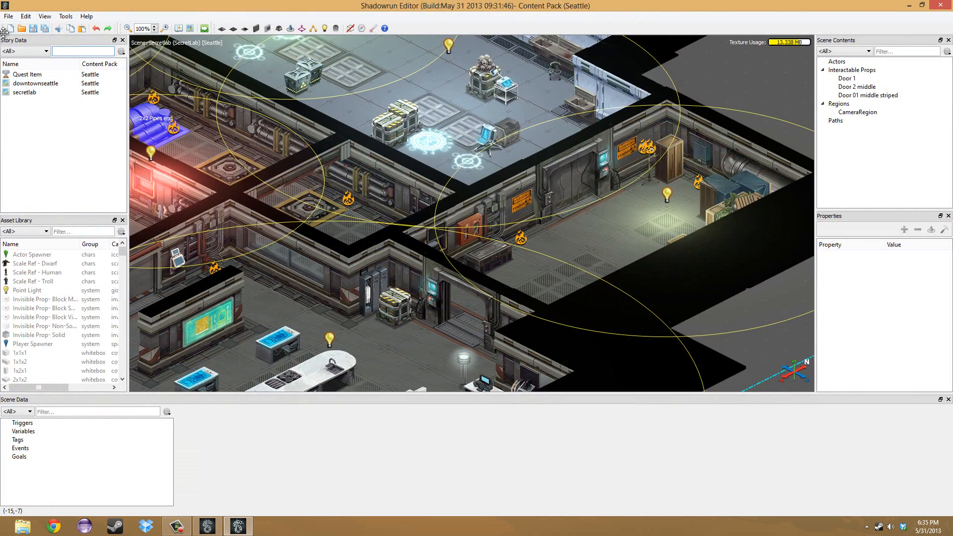
click(8, 16)
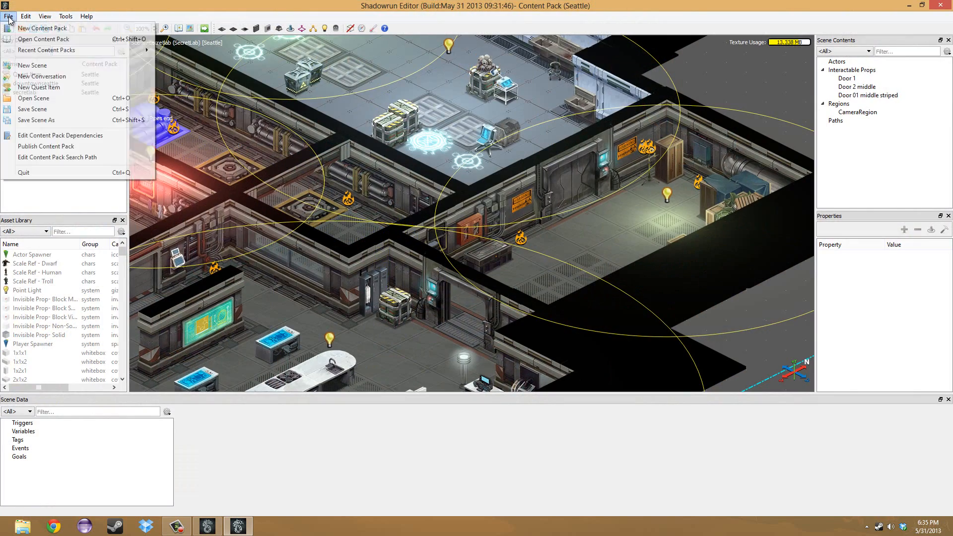
click(35, 38)
double_click(389, 193)
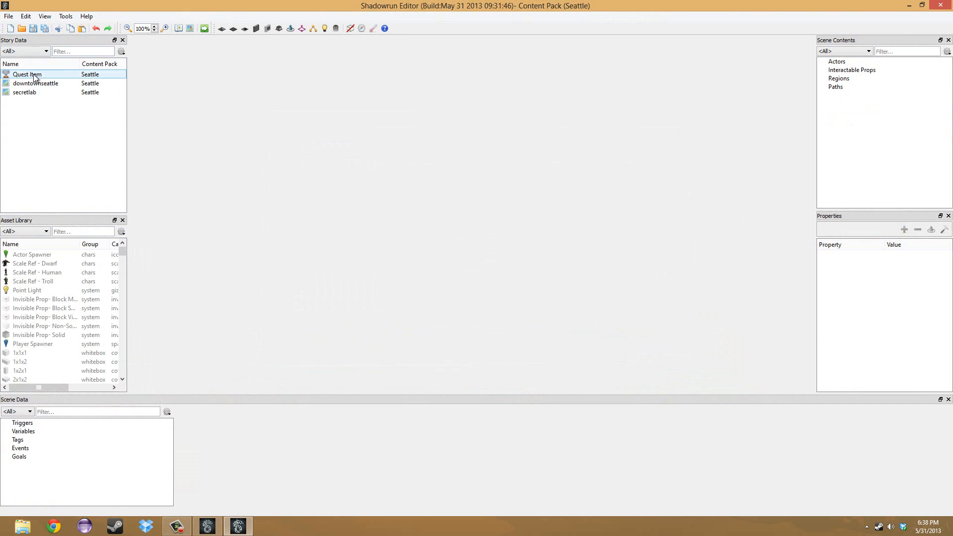
Try to delete the Quest Item asset from the Seattle content pack's story data.
click(34, 75)
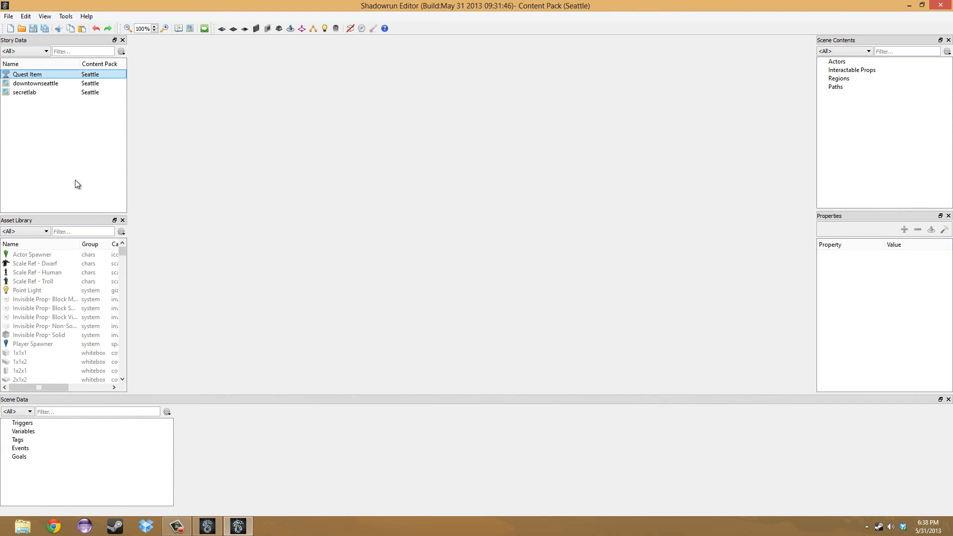
click(121, 51)
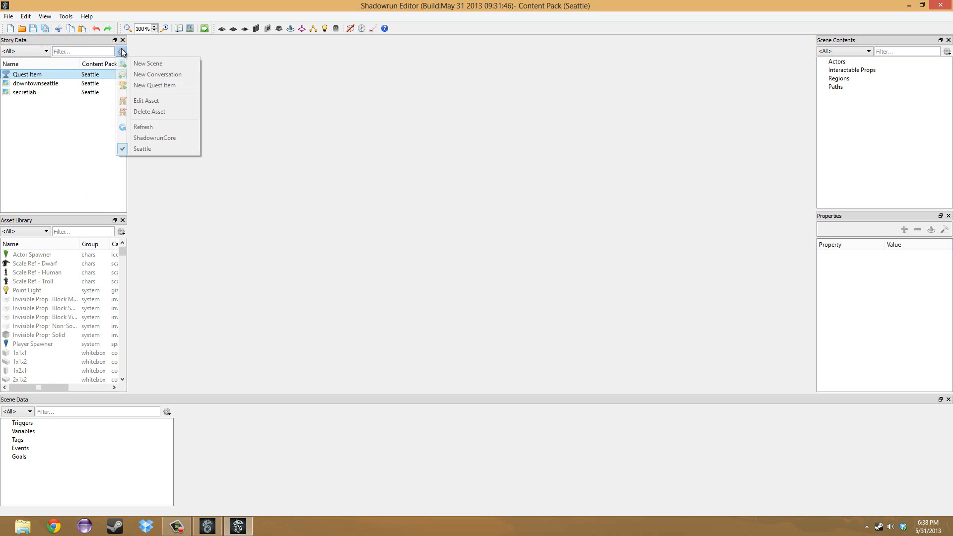
click(163, 112)
click(528, 273)
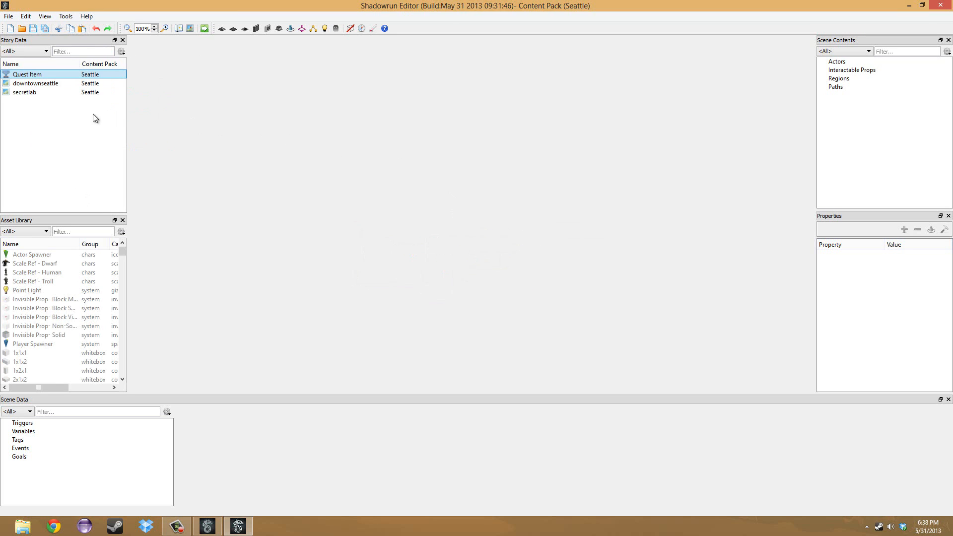
Open the secretlab scene from the story data and inspect its whole map layout.
double_click(19, 95)
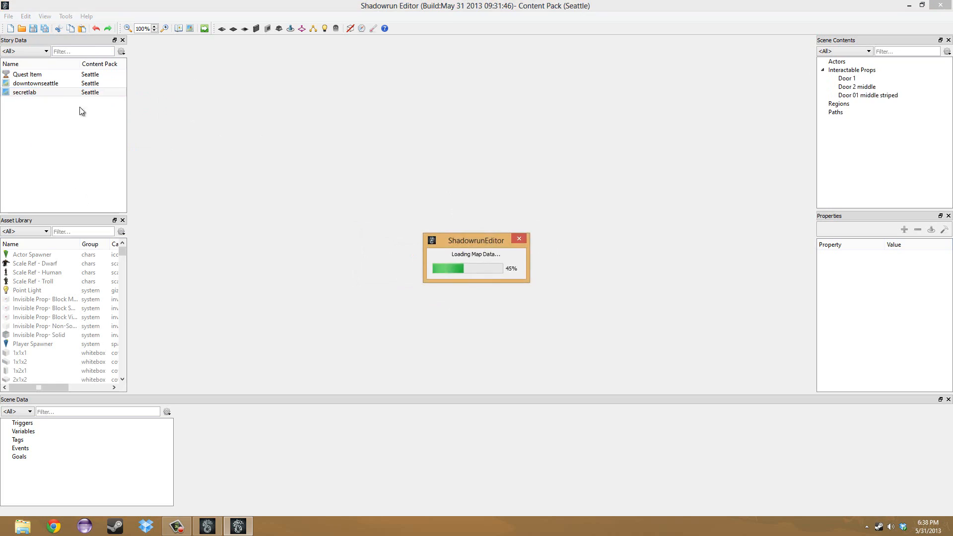
scroll(499, 224, down, 7)
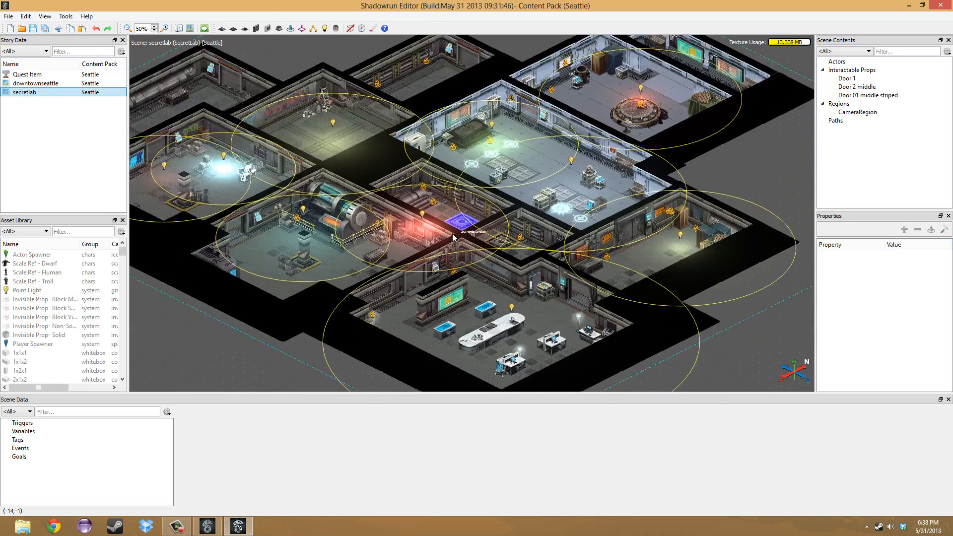
middle_drag(471, 89, 470, 107)
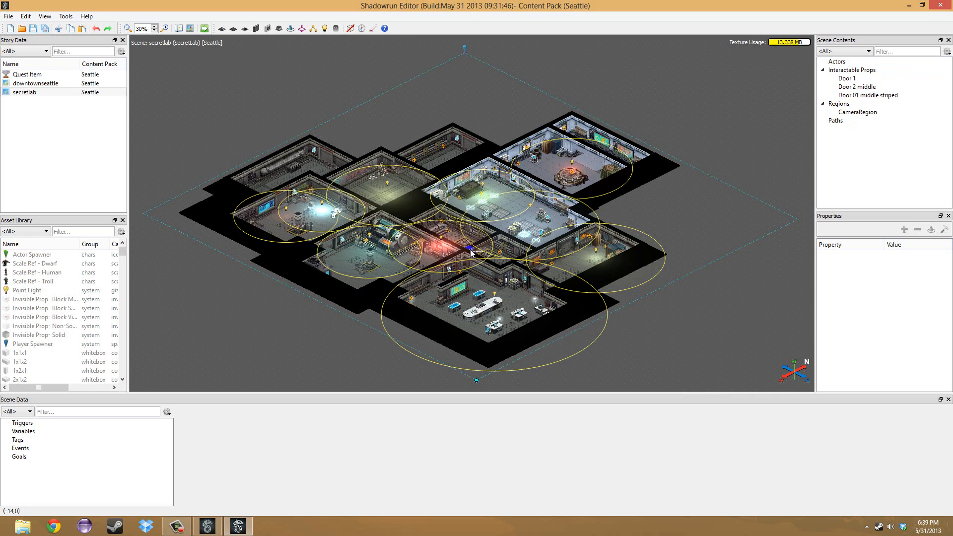
scroll(471, 253, up, 5)
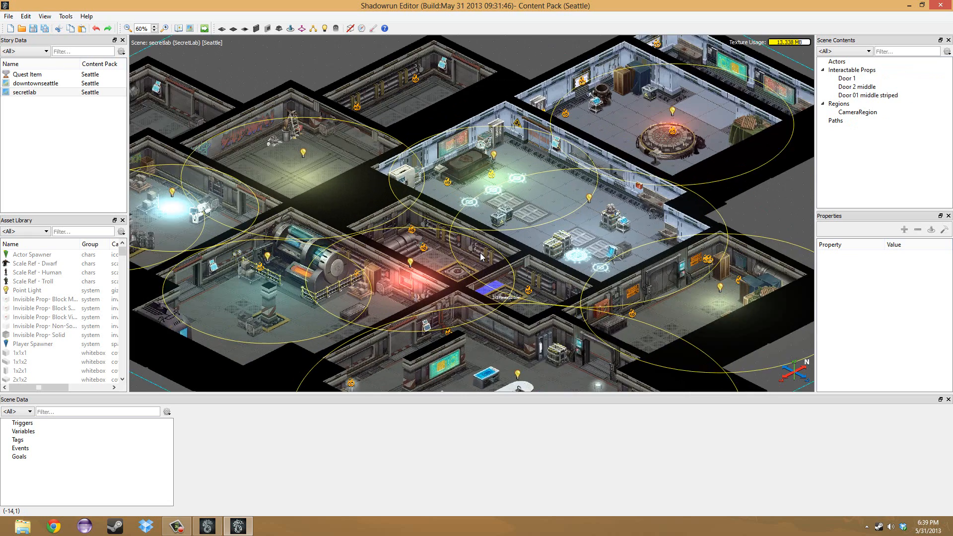
scroll(481, 257, down, 5)
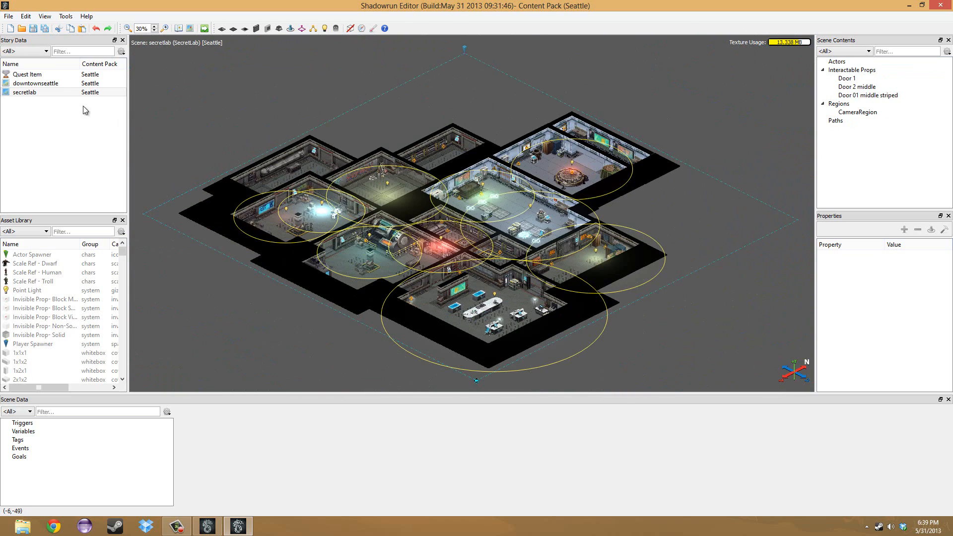
Examine the Credentials options for a new quest item and leave without creating it.
click(50, 84)
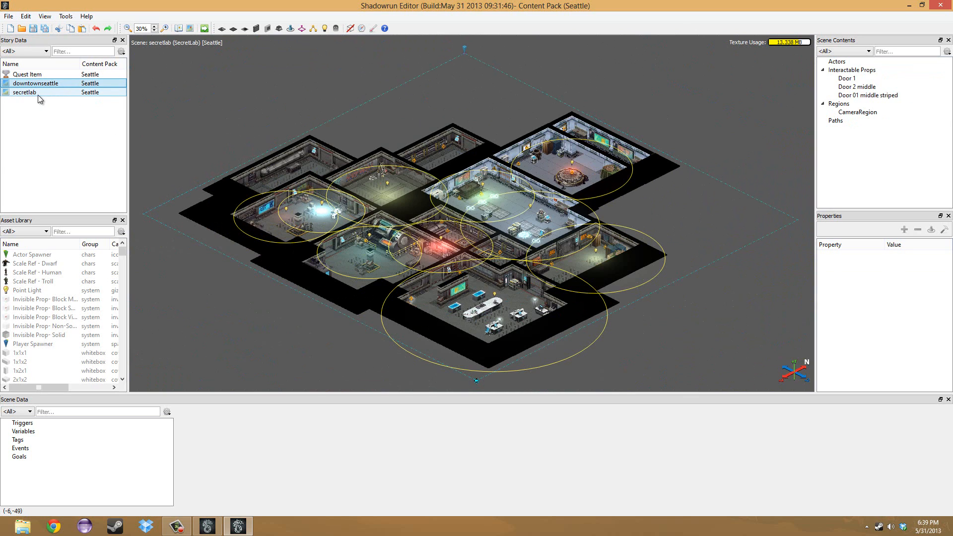
click(42, 94)
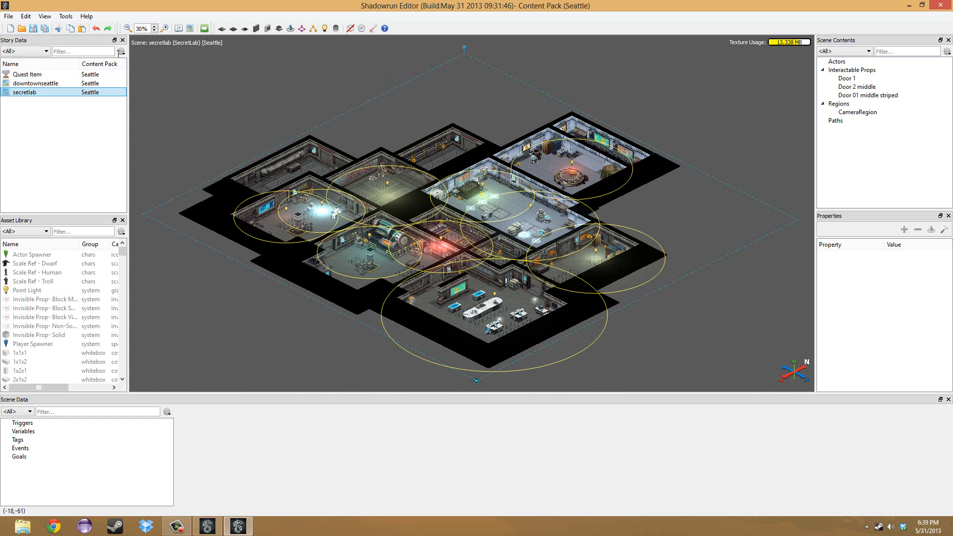
click(121, 53)
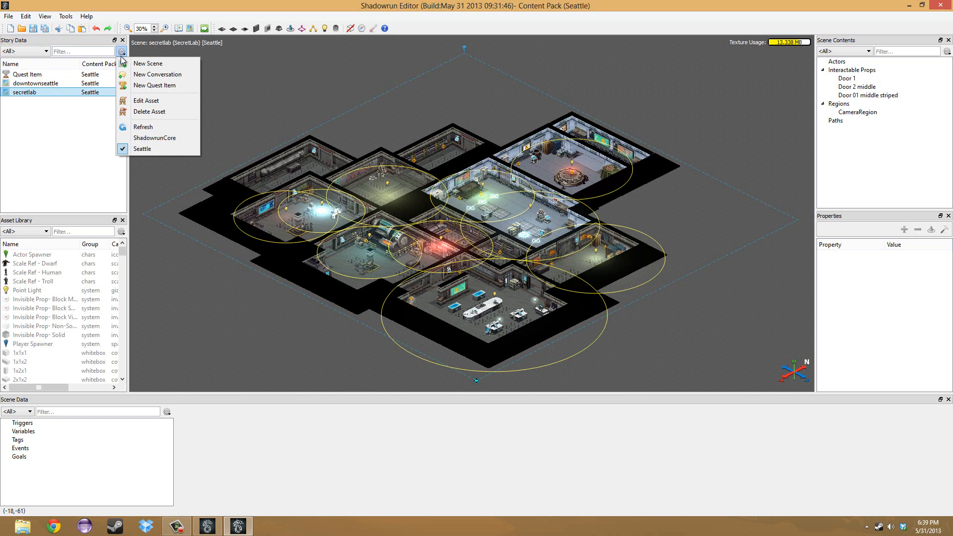
click(178, 85)
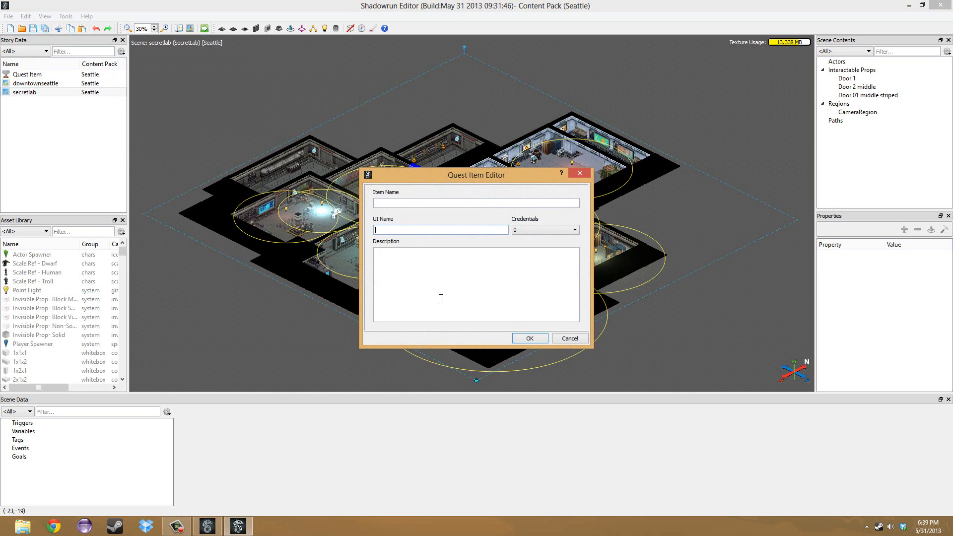
click(541, 231)
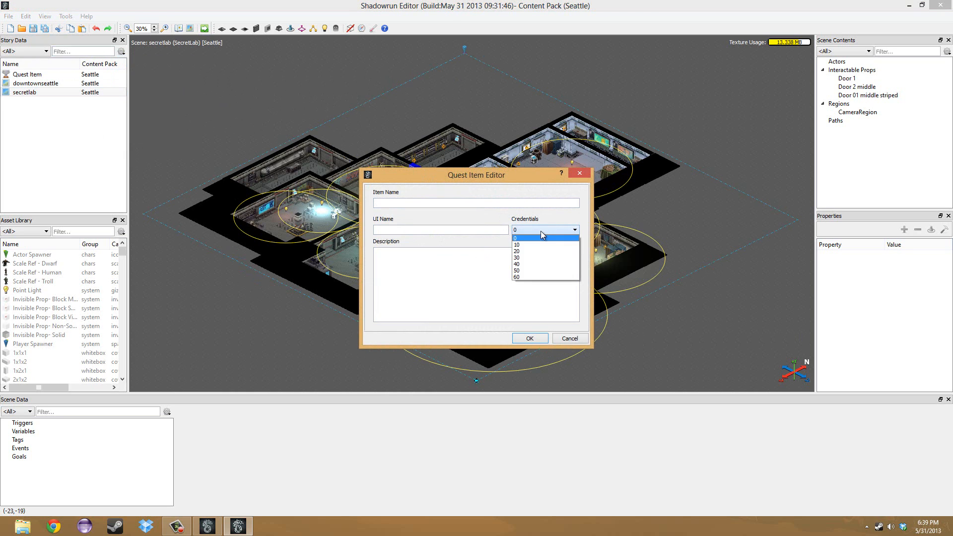
click(541, 231)
click(574, 337)
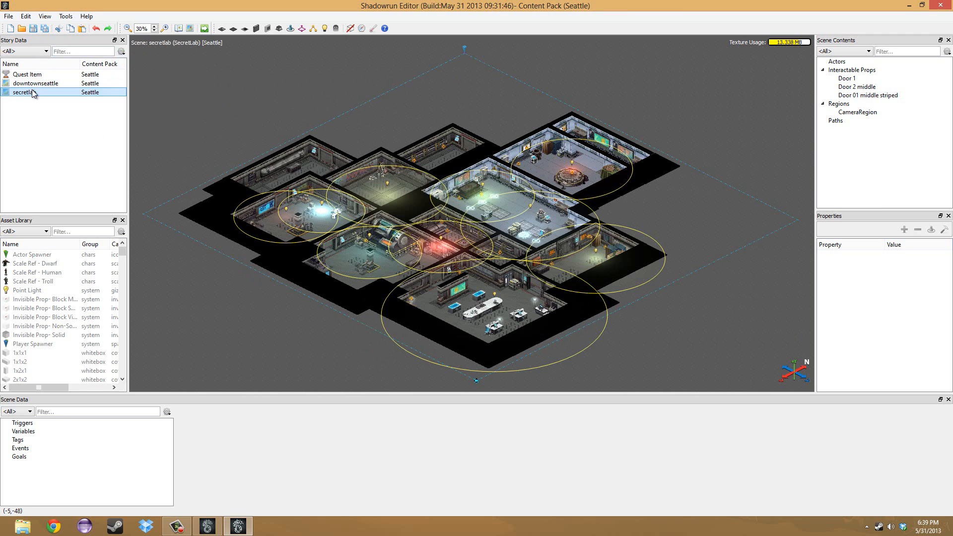
Create a new conversation and add a second dialogue node under its root.
click(118, 49)
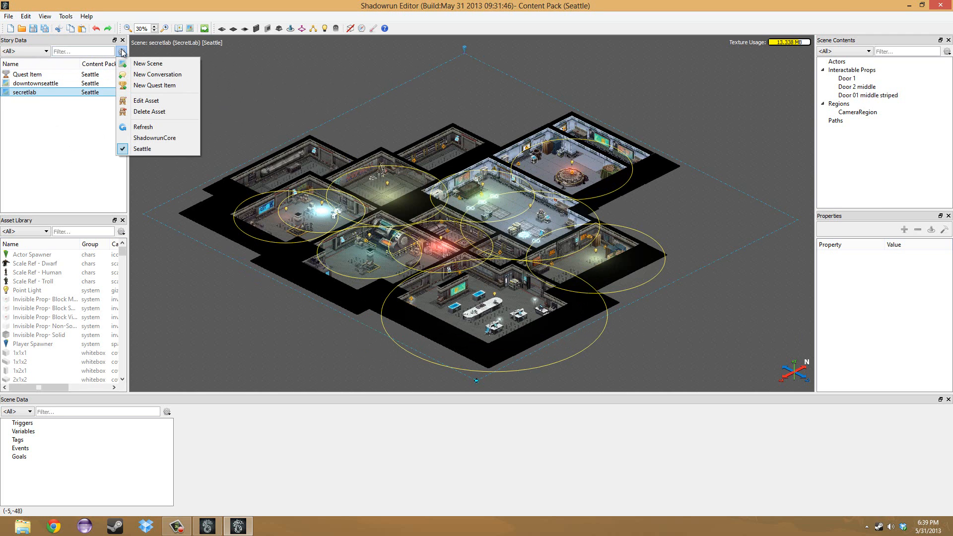
click(162, 73)
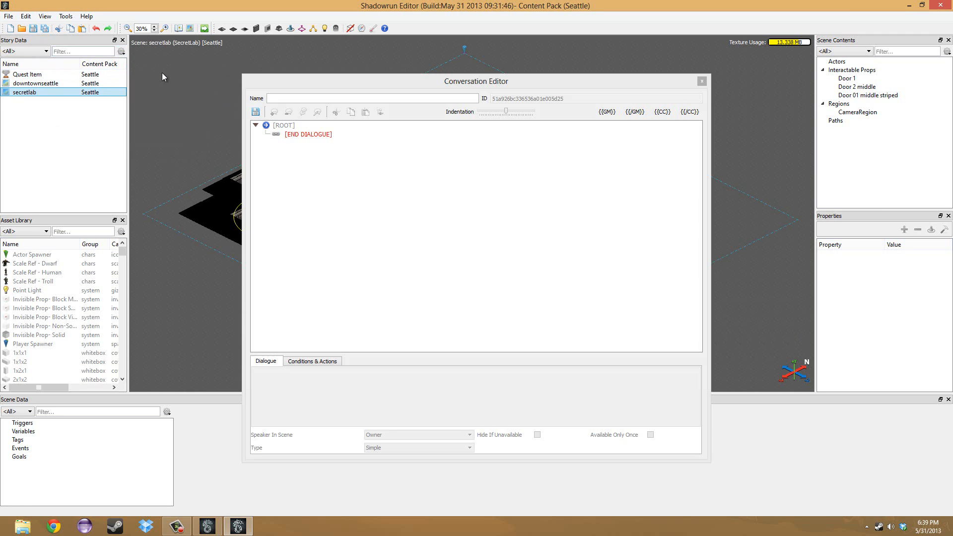
click(278, 129)
click(326, 137)
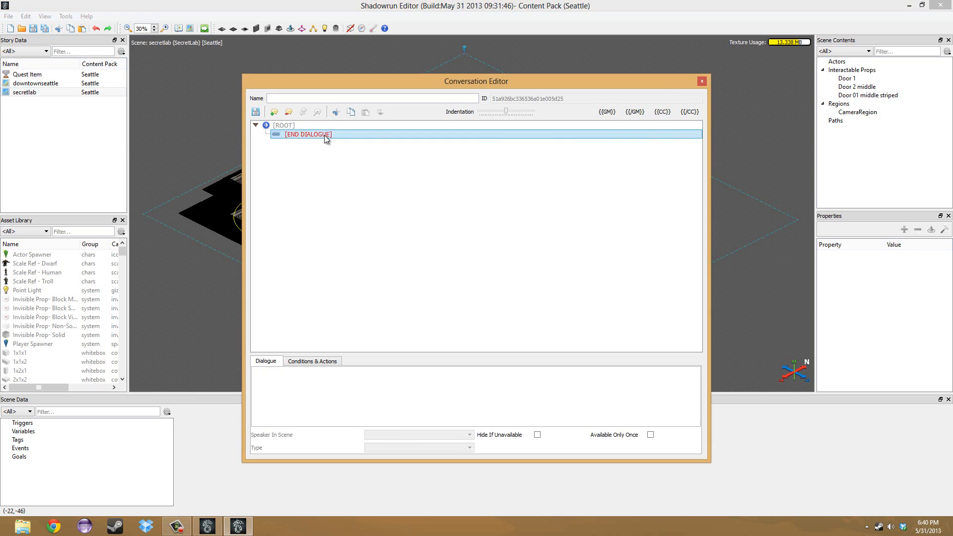
click(281, 126)
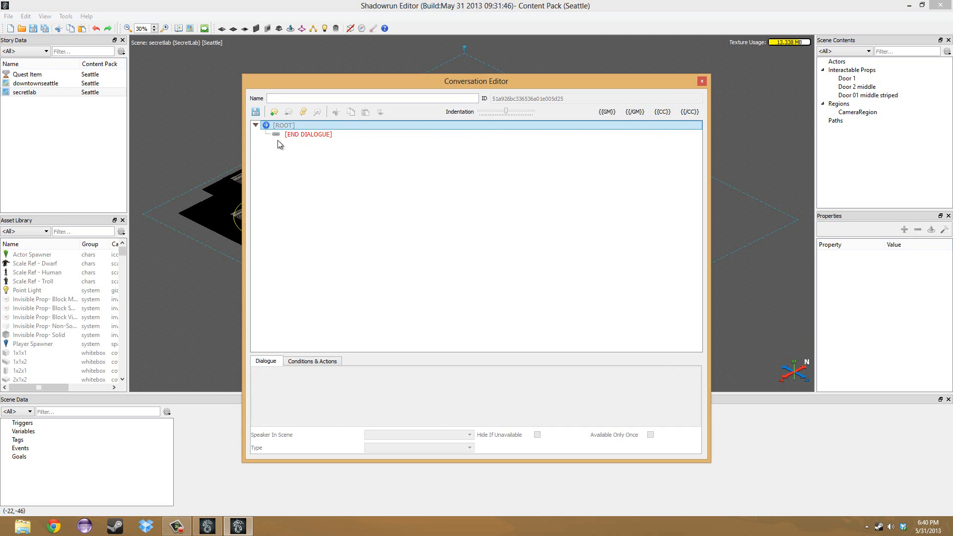
click(274, 113)
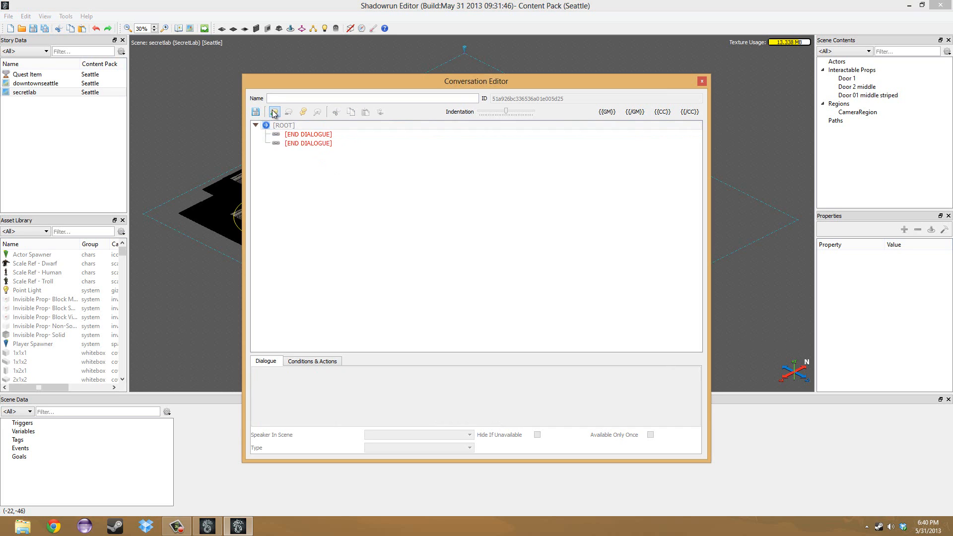
click(302, 135)
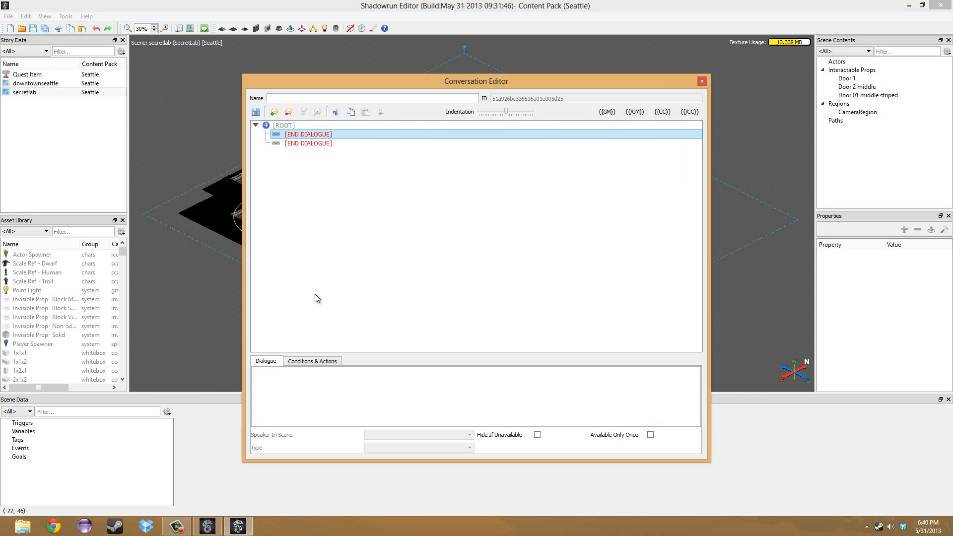
Name the conversation "Hello World" and try to edit the first dialogue node's text.
click(294, 98)
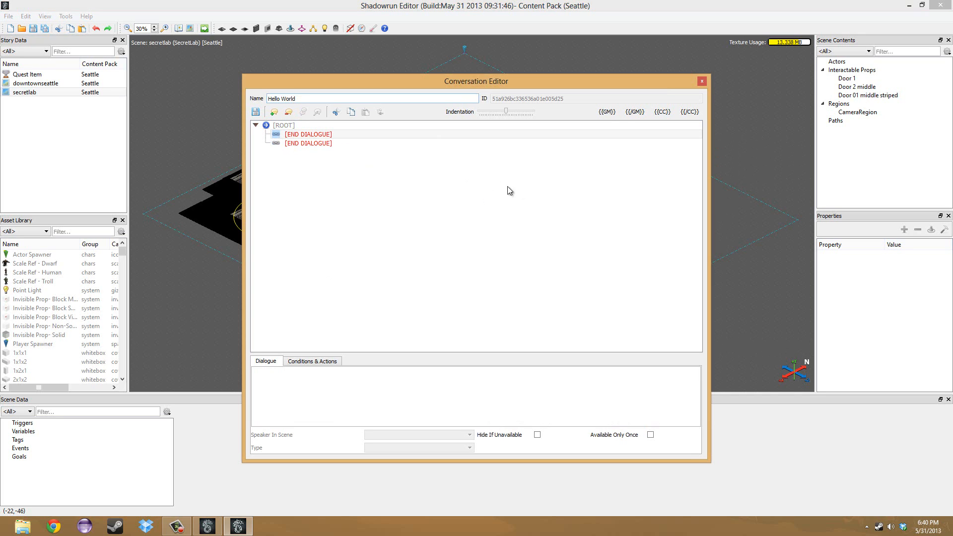
click(299, 400)
click(281, 135)
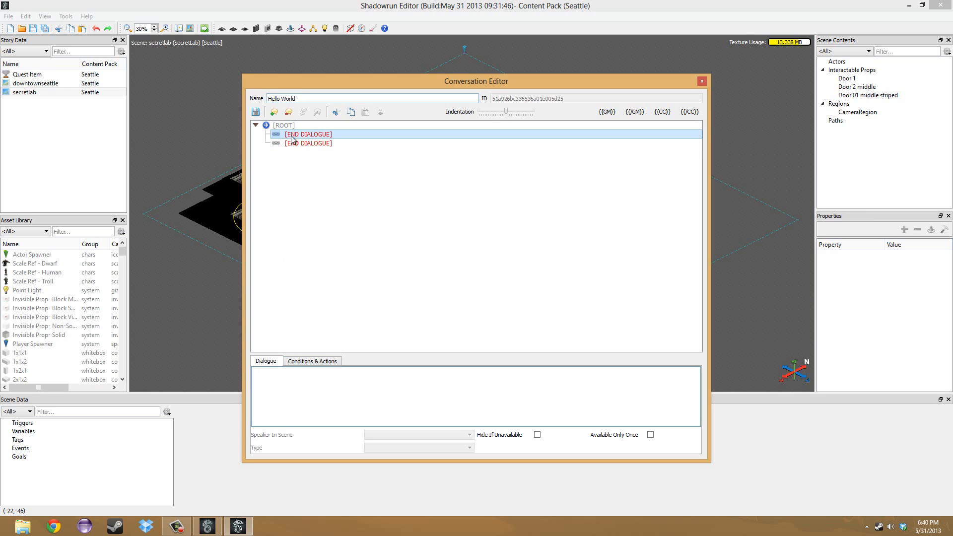
click(309, 135)
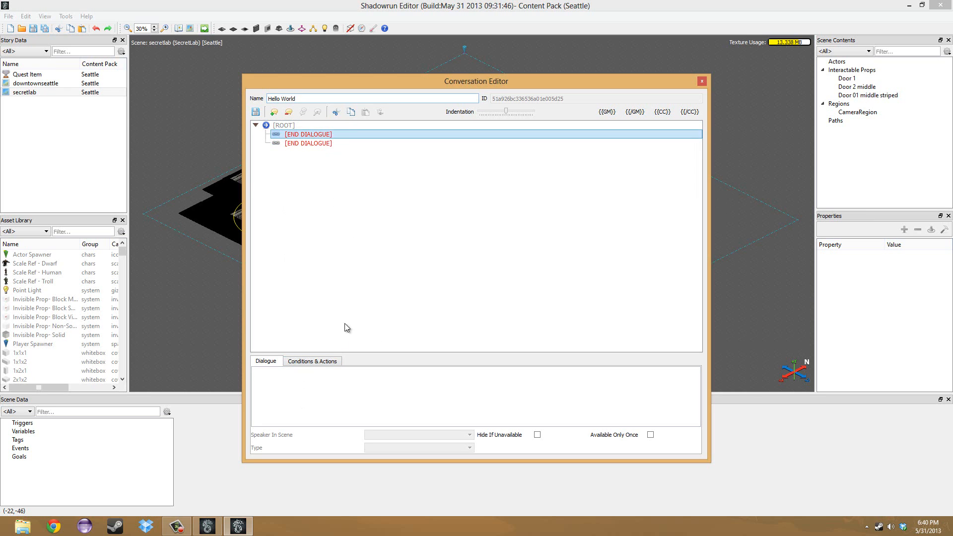
click(323, 386)
Add a child node beneath the first dialogue node and set the first node's text to "Hello viewers.".
click(305, 135)
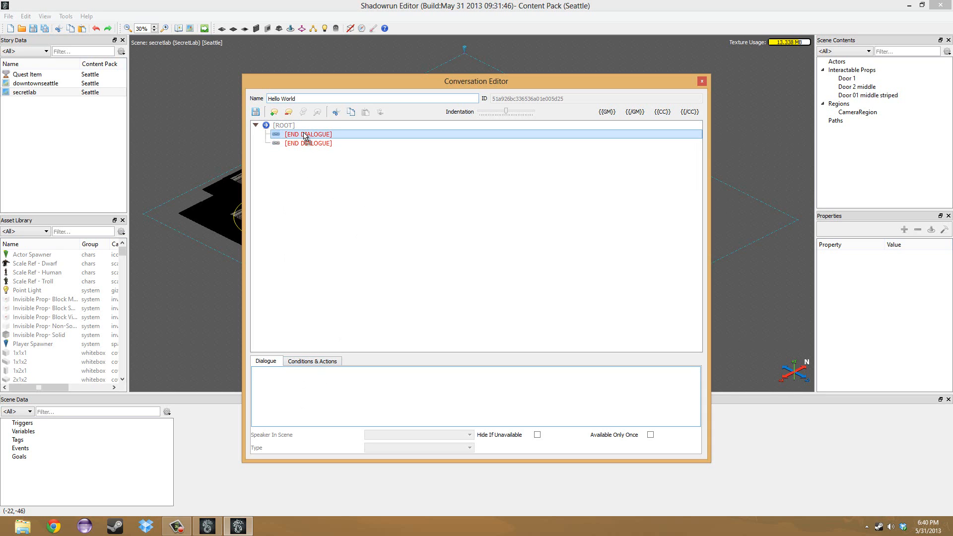
click(274, 113)
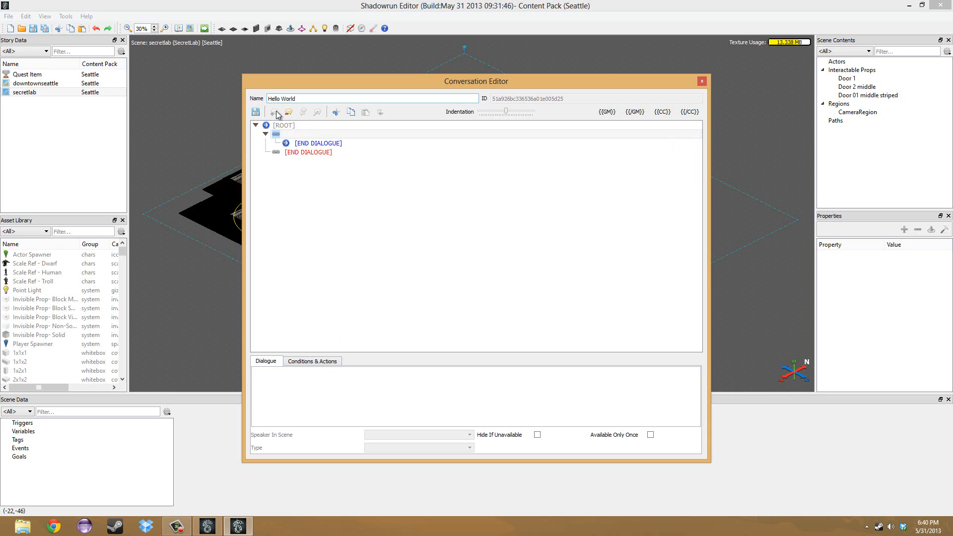
click(313, 394)
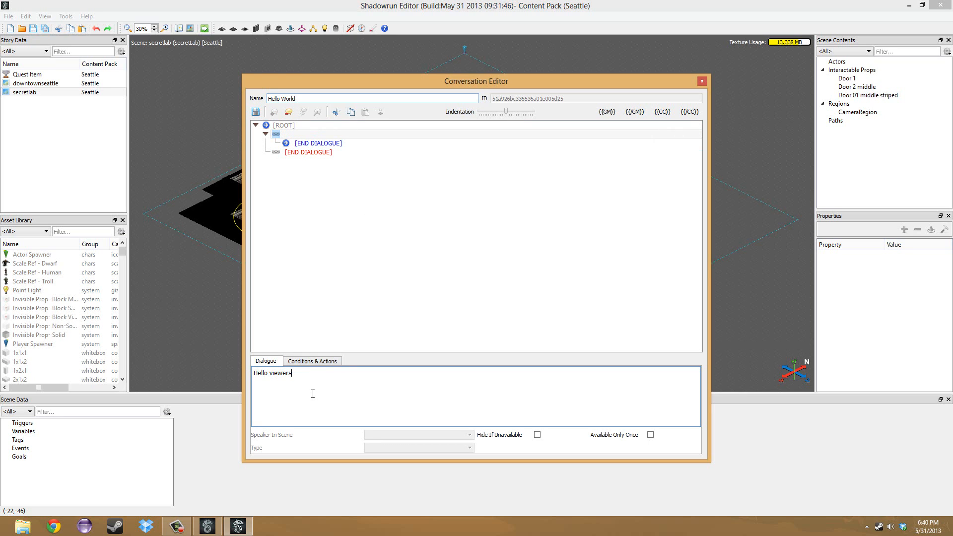
Insert a new dialogue level beneath the reply node under "Hello viewers." and review the nested nodes.
click(318, 144)
click(323, 153)
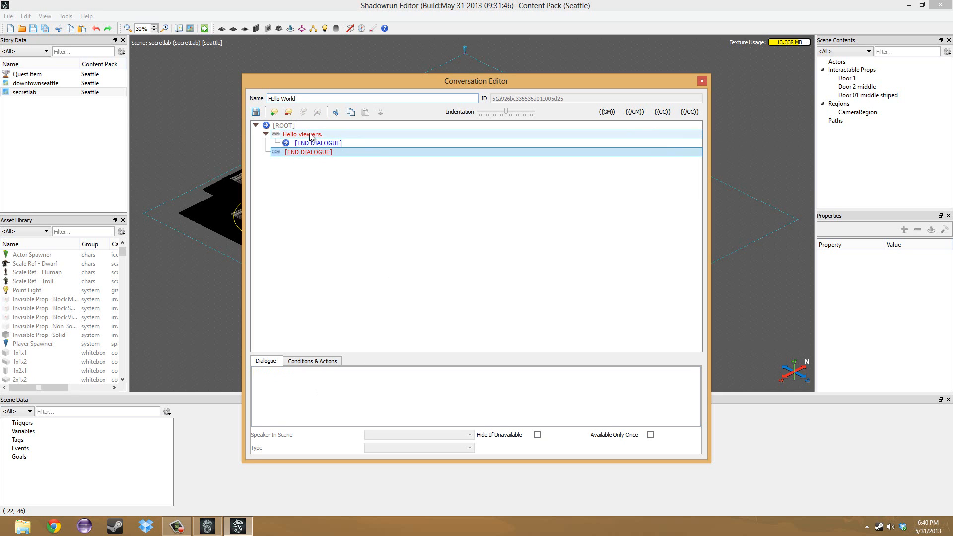
click(314, 136)
click(319, 152)
click(318, 144)
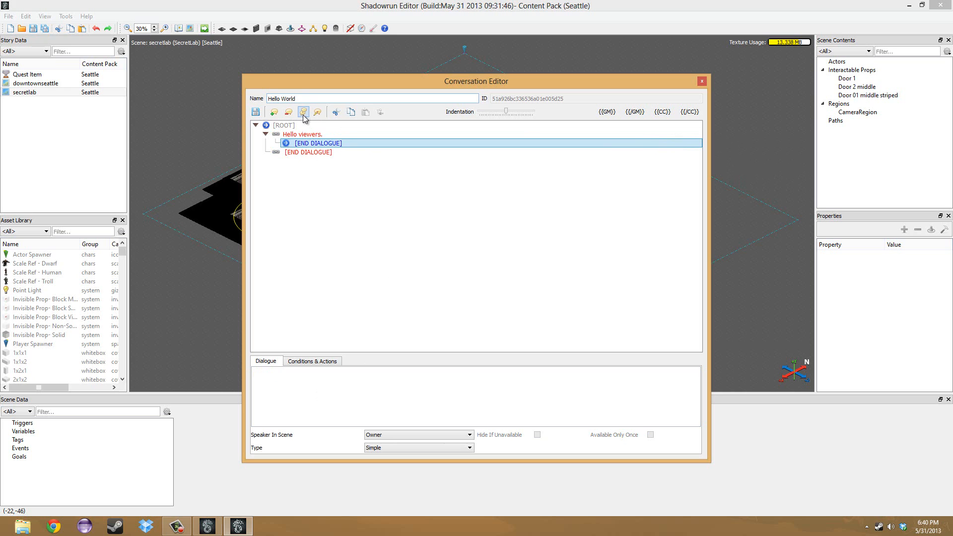
click(303, 114)
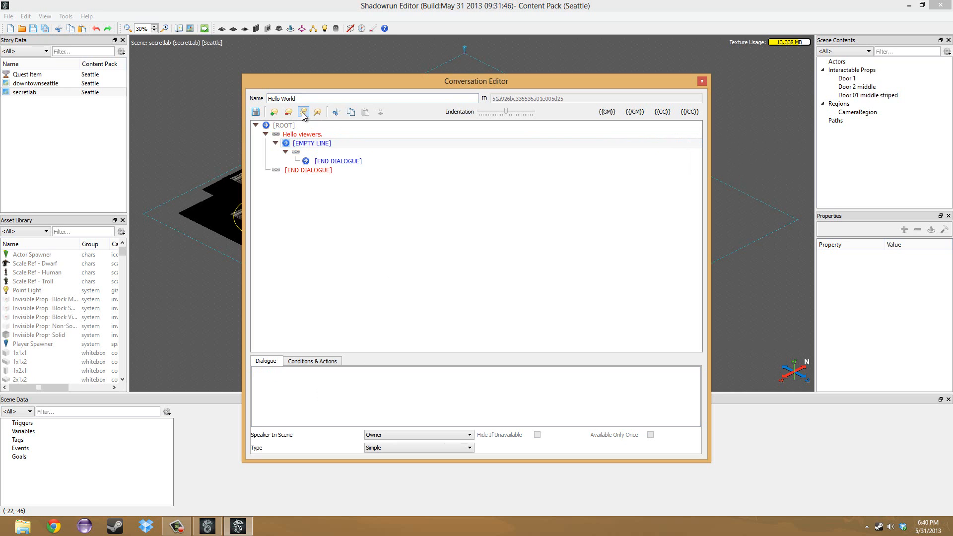
click(320, 144)
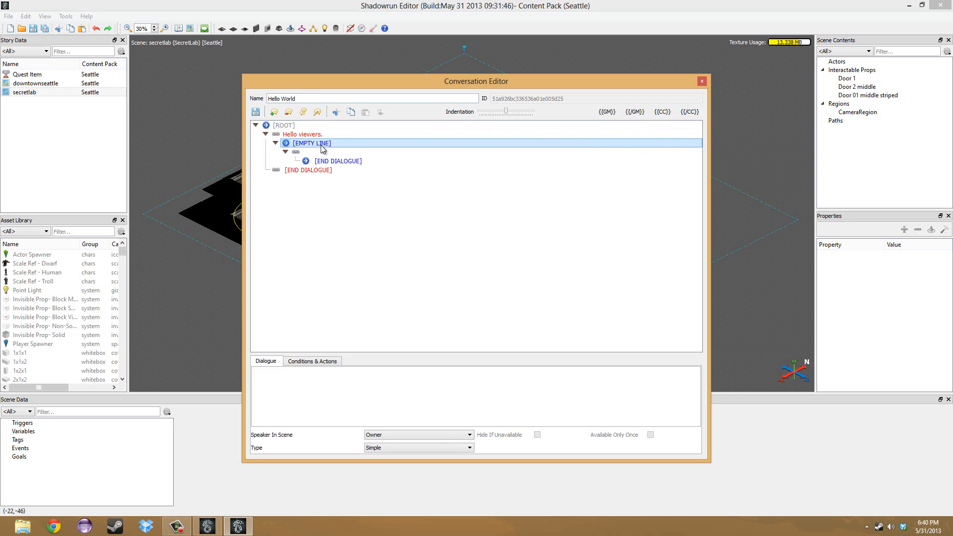
key(Down)
key(Down)
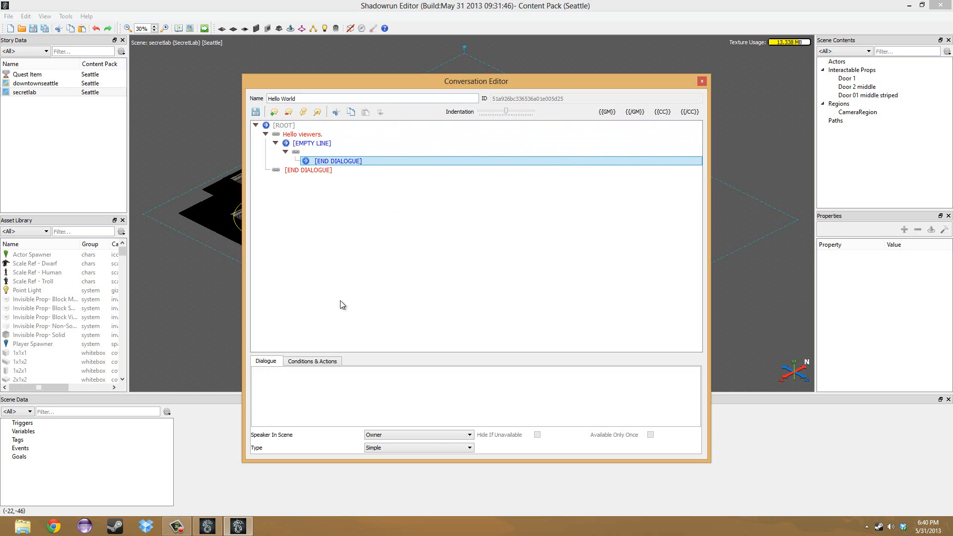
Review the conditions and actions of "Hello viewers." and add a link action to the root's second dialogue node.
click(303, 134)
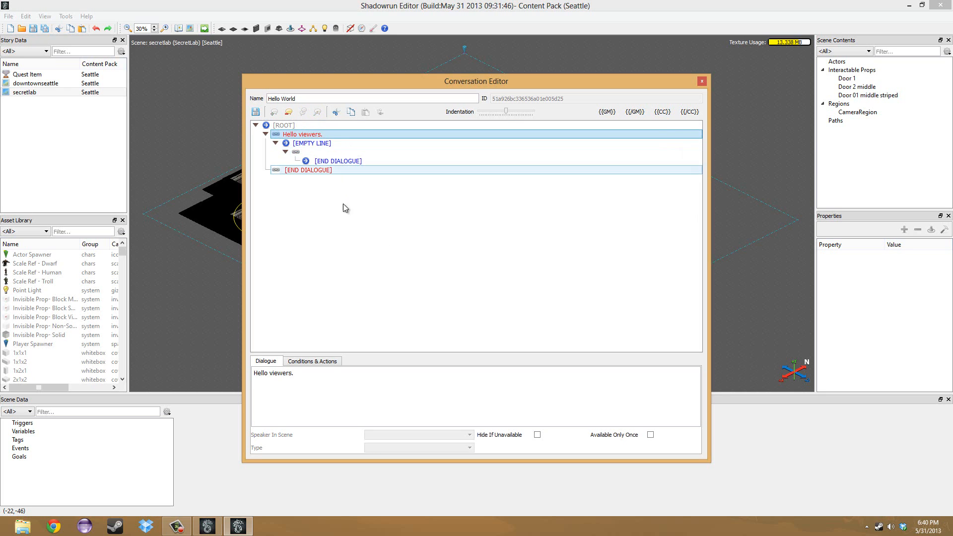
click(322, 363)
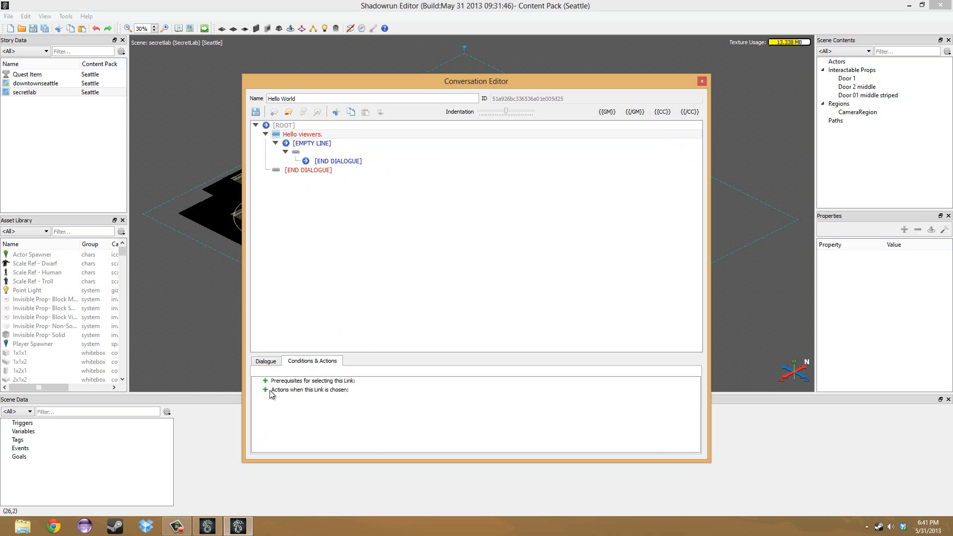
click(298, 172)
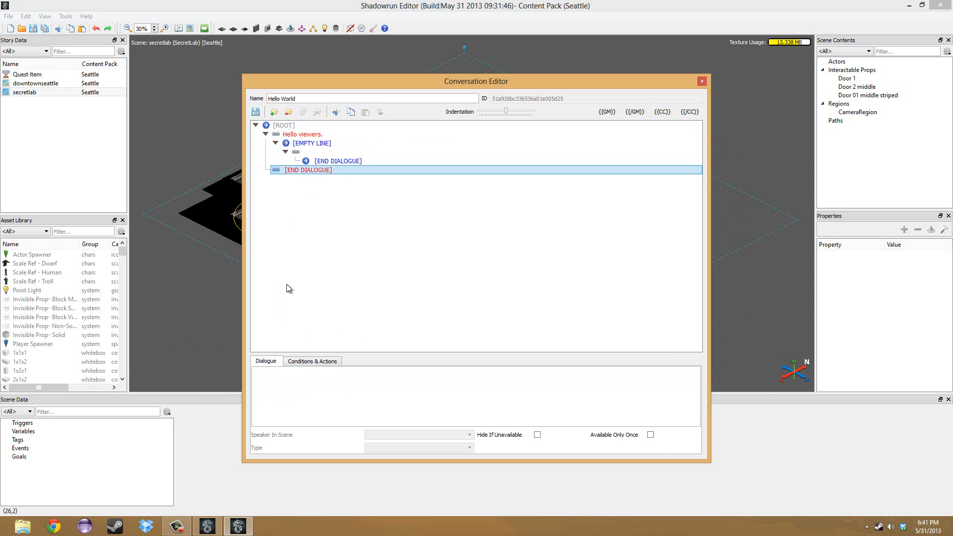
click(304, 362)
click(265, 391)
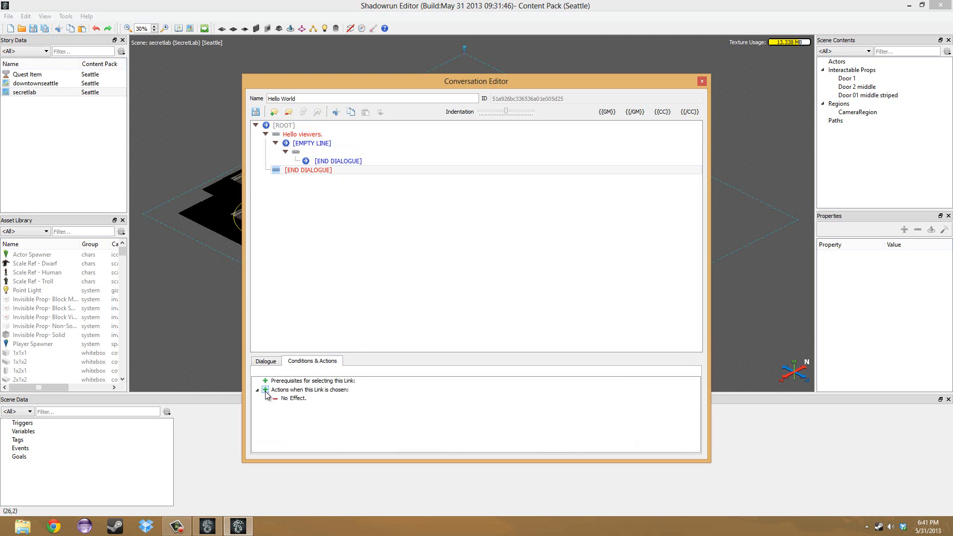
Set the second dialogue node's action to Order Actor to Seek And Destroy (Team).
right_click(288, 400)
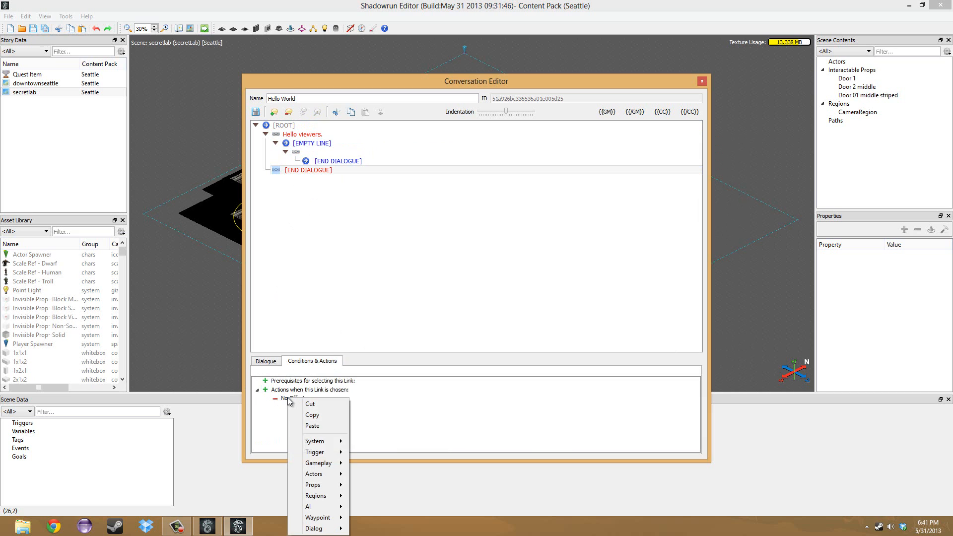
mouse_move(329, 452)
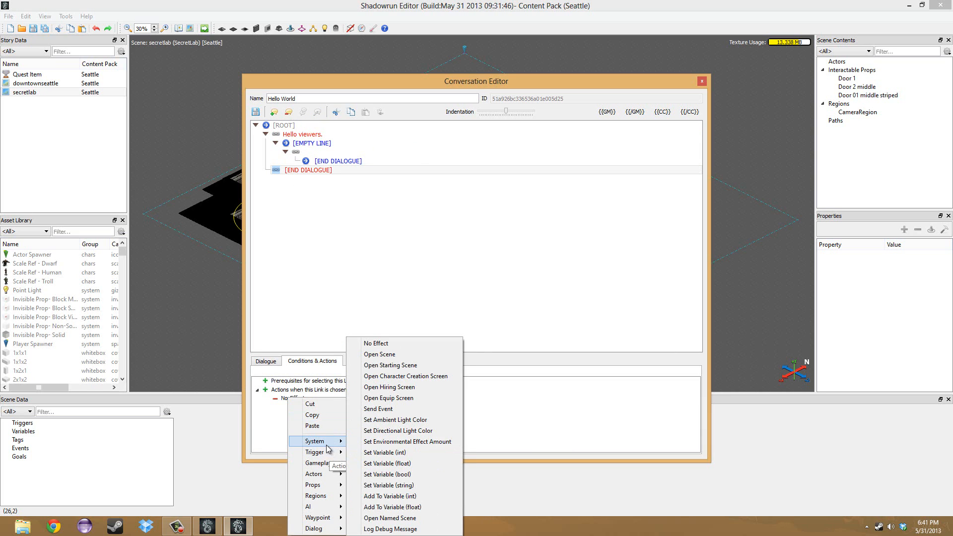
mouse_move(317, 478)
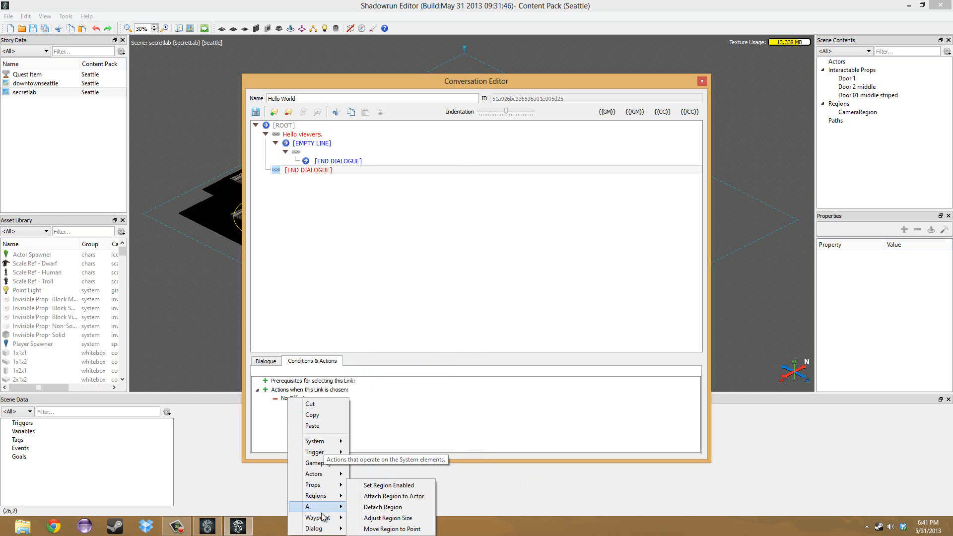
mouse_move(326, 530)
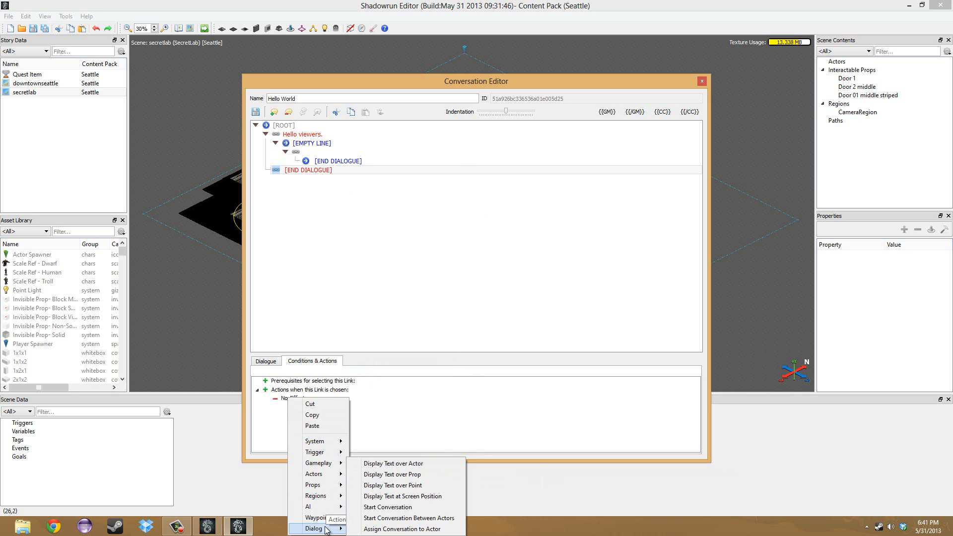
mouse_move(319, 504)
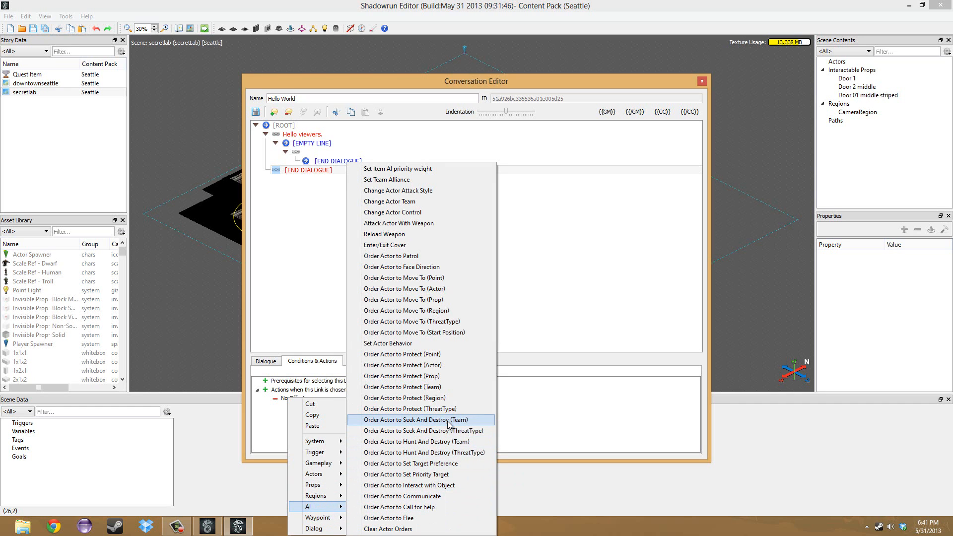
click(448, 420)
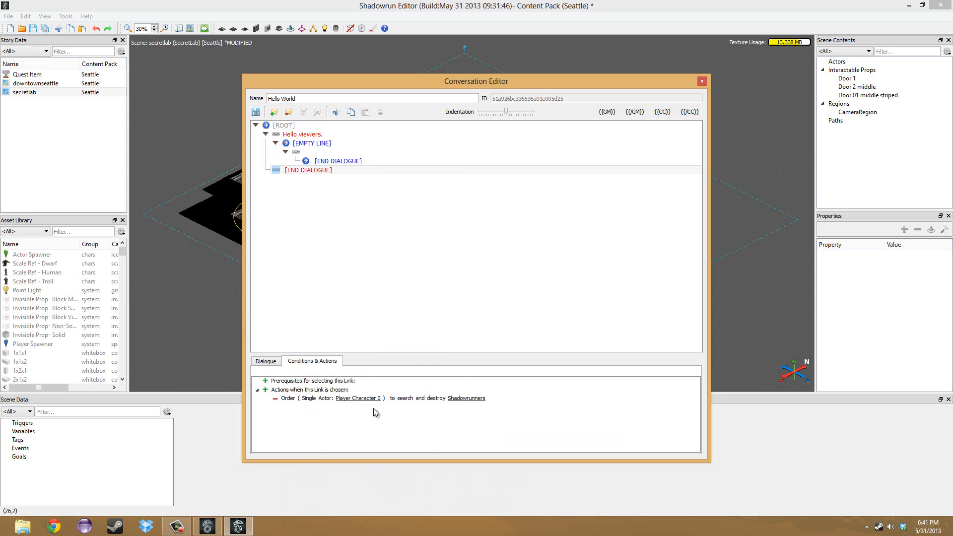
Examine the replacement options for the actor in the search and destroy order, leaving the actor as it is.
right_click(361, 403)
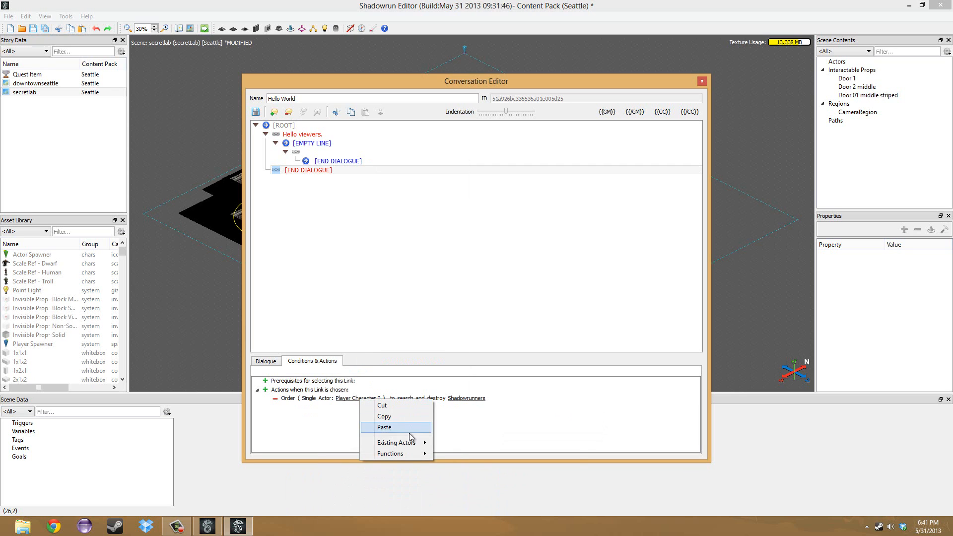
mouse_move(410, 444)
click(507, 406)
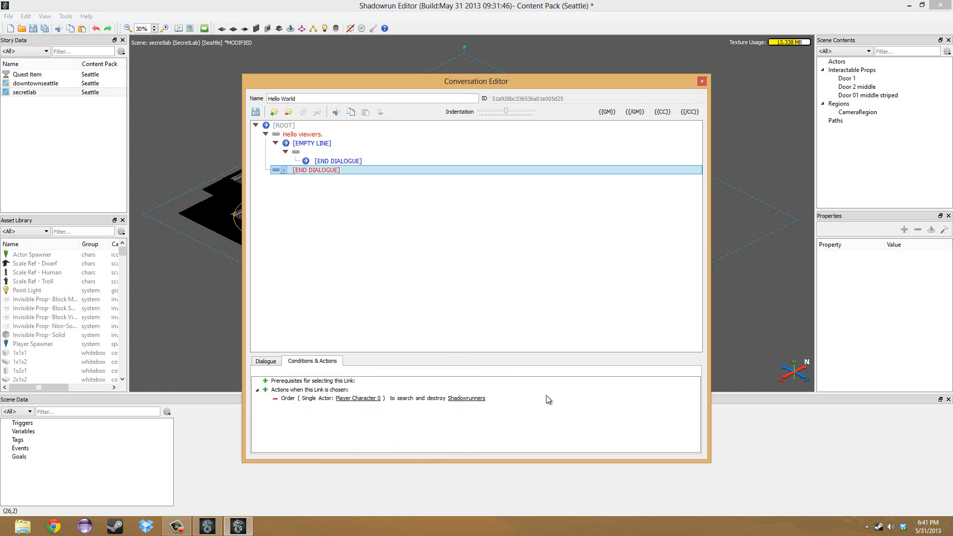
click(439, 395)
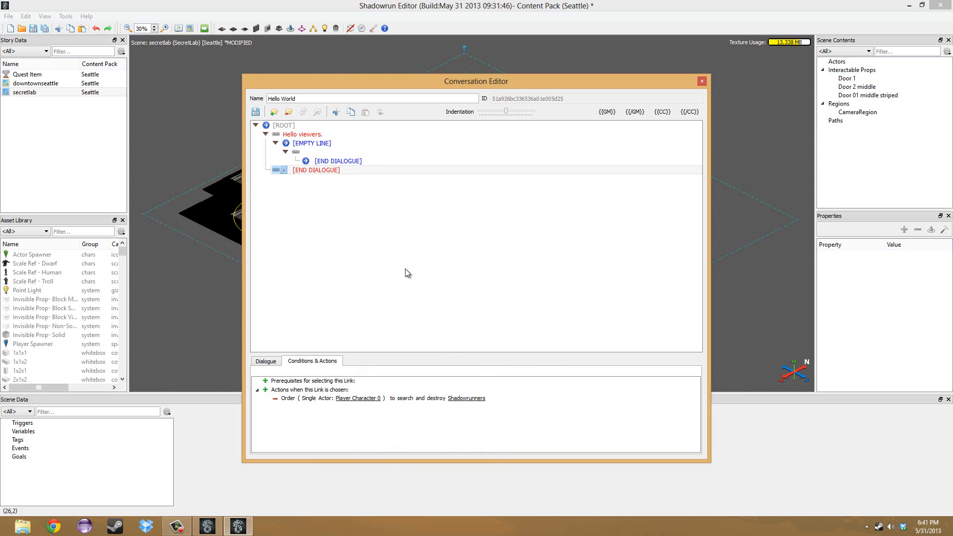
Close the "Hello World" conversation and discard its unsaved changes.
click(703, 81)
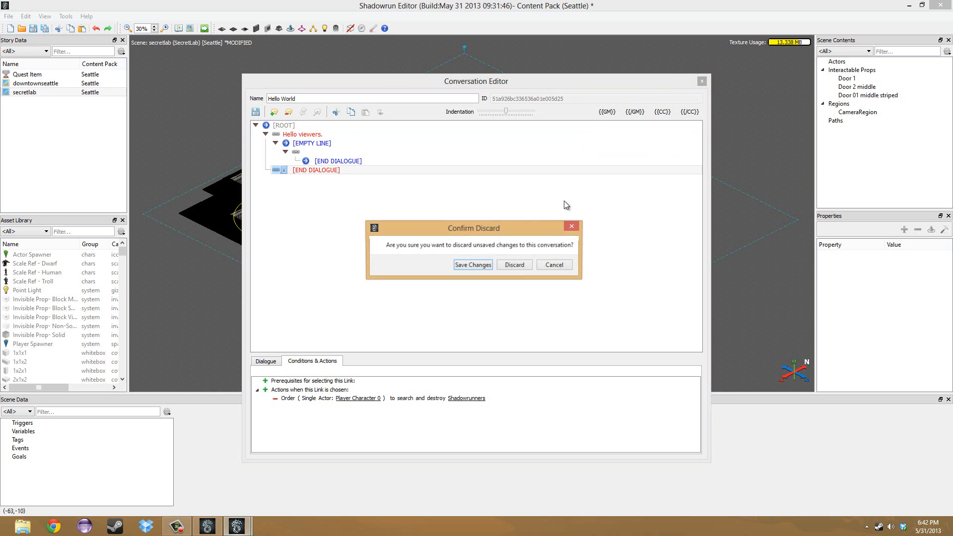
click(514, 266)
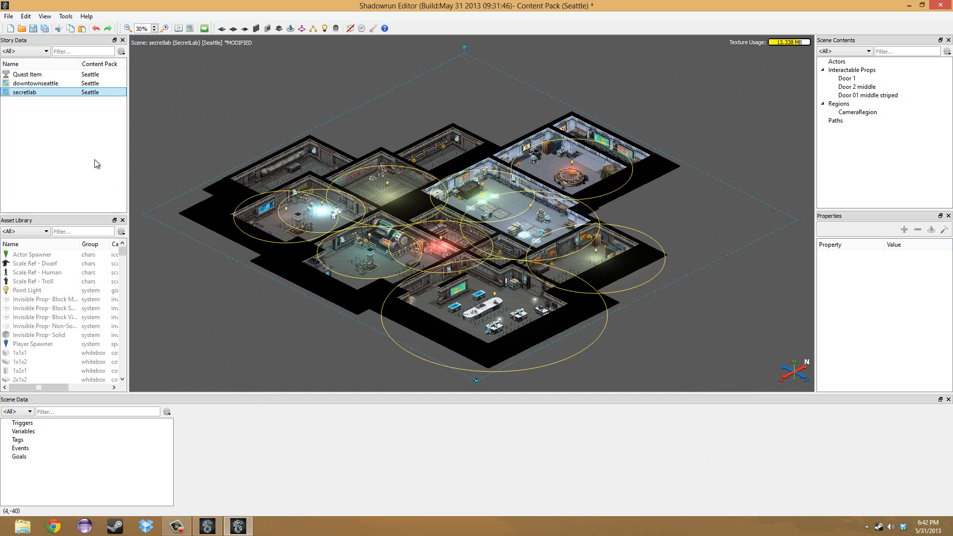
Undock the Asset Library over the scene, enlarge it to show all columns, and widen its Name column.
click(114, 221)
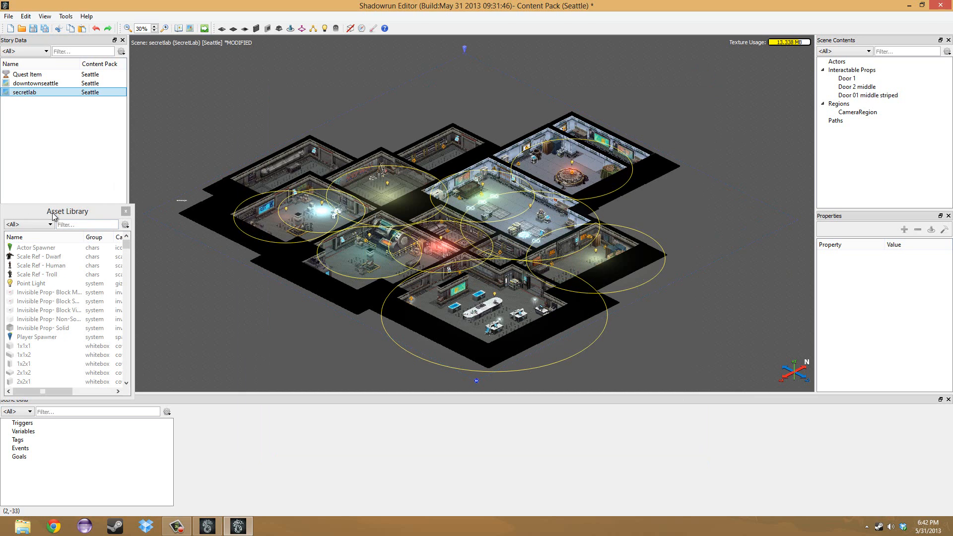
drag(52, 213, 301, 134)
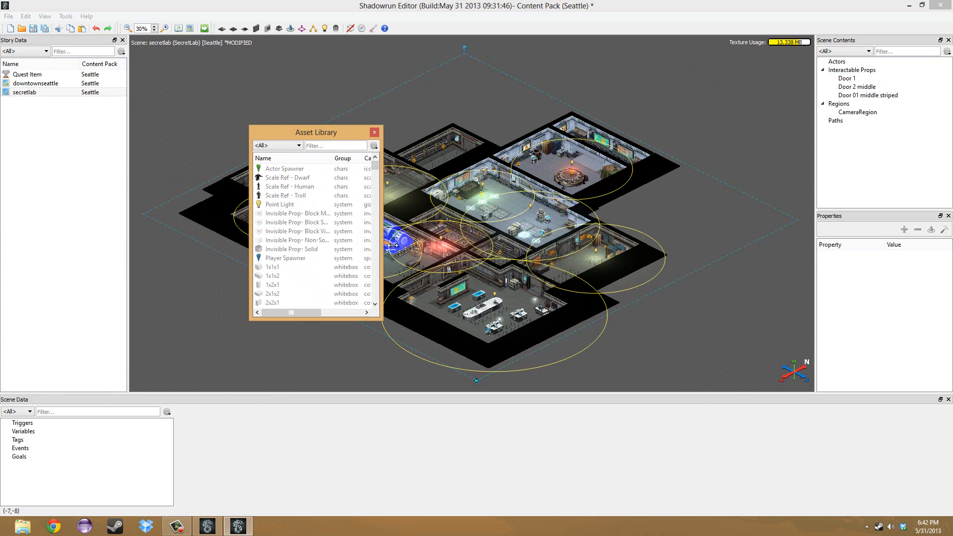
drag(393, 246, 593, 242)
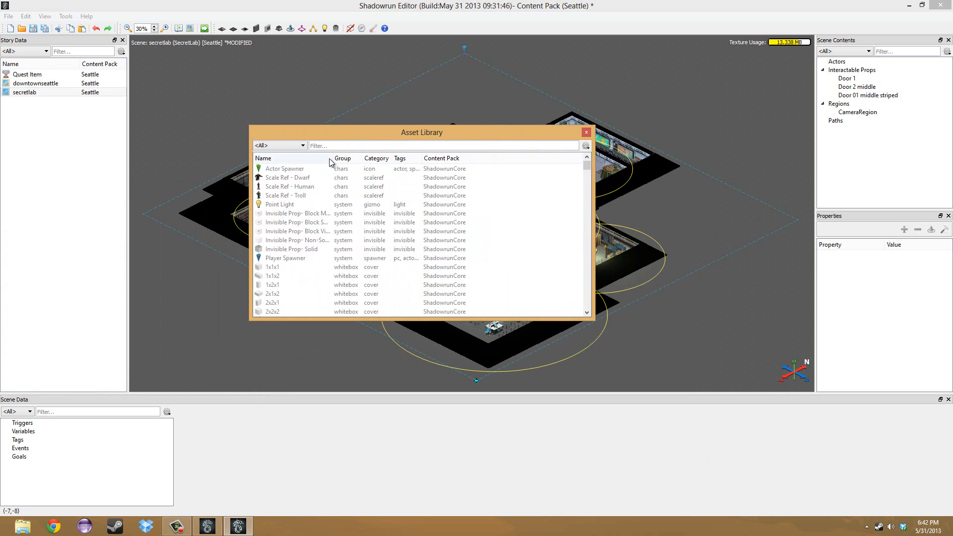
drag(329, 159, 367, 159)
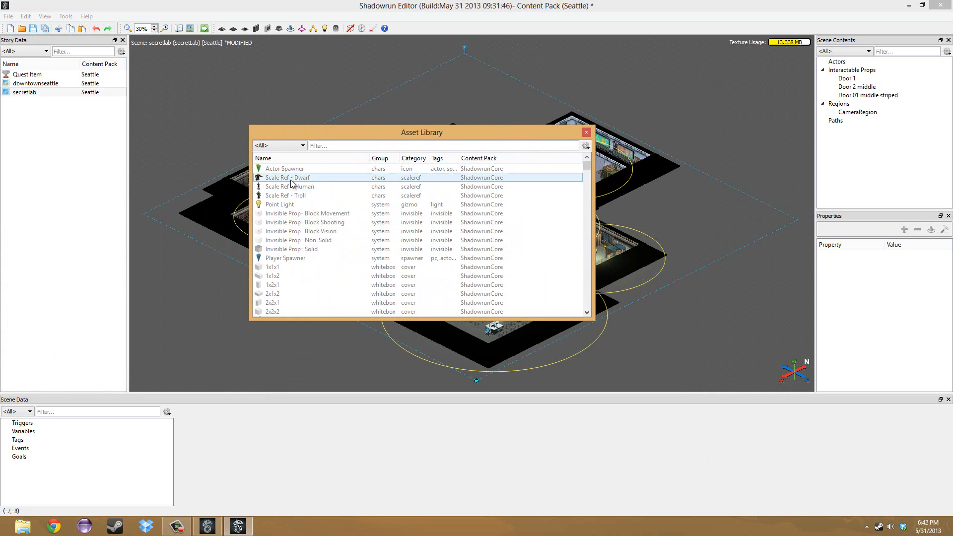
Look at the Scale Ref - Human, Actor Spawner and Point Light assets, moving the Asset Library aside to see the scene.
drag(292, 187, 315, 180)
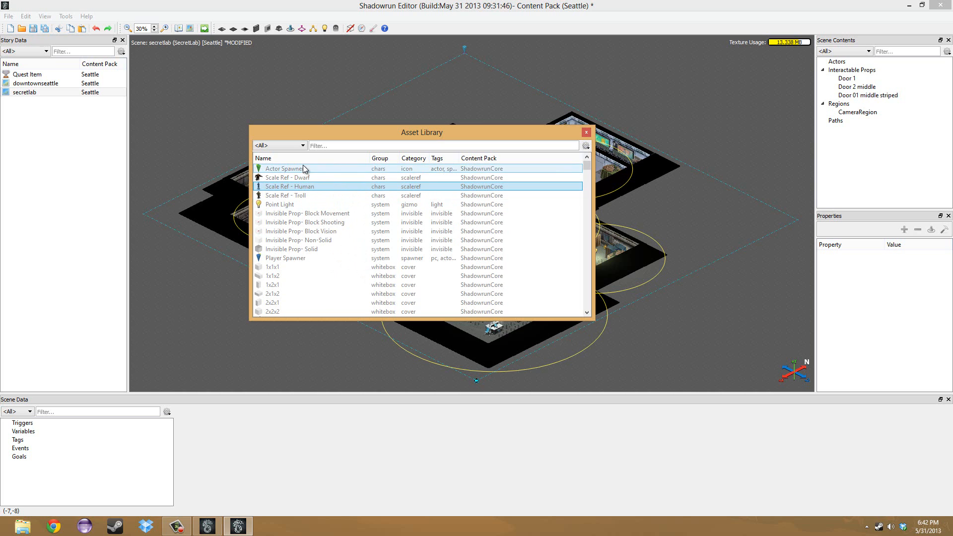
click(304, 170)
click(296, 205)
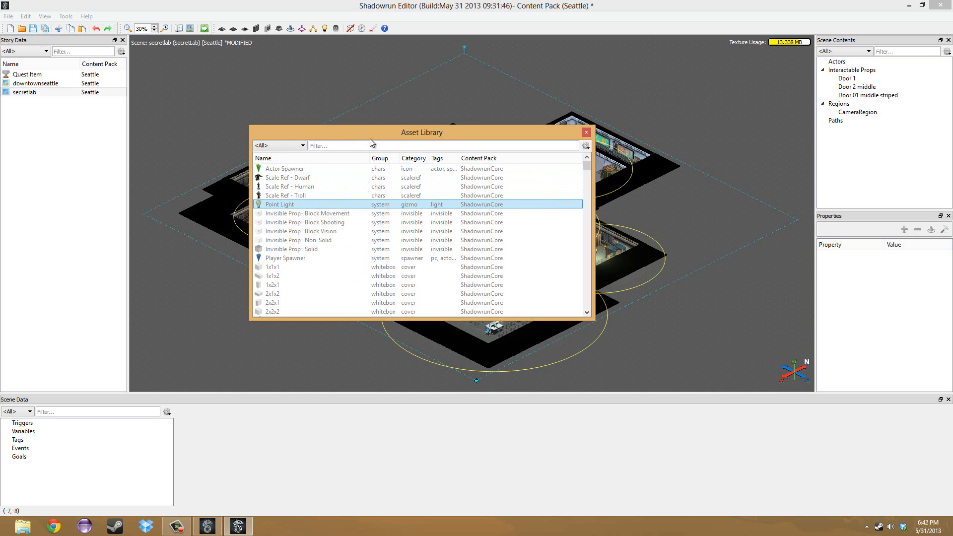
drag(363, 137, 534, 182)
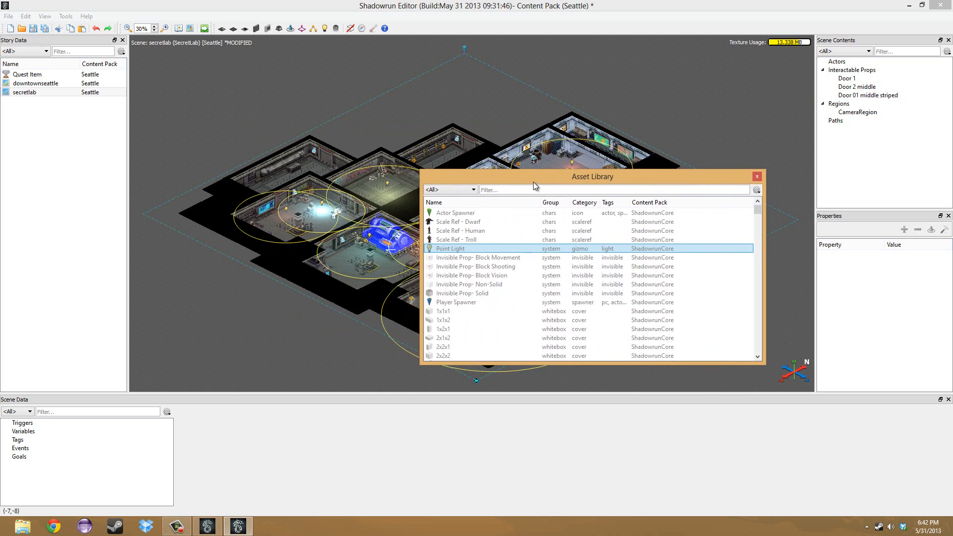
click(387, 182)
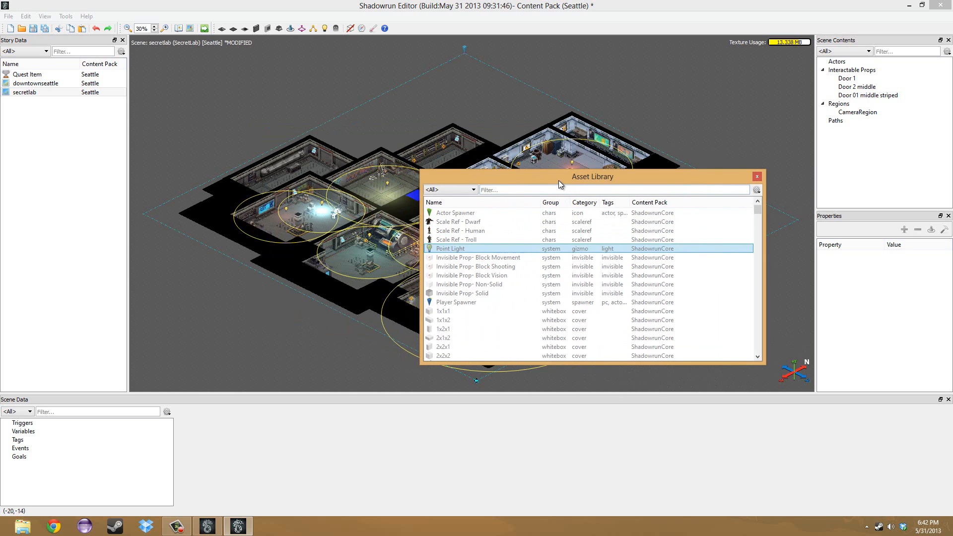
drag(559, 180, 446, 125)
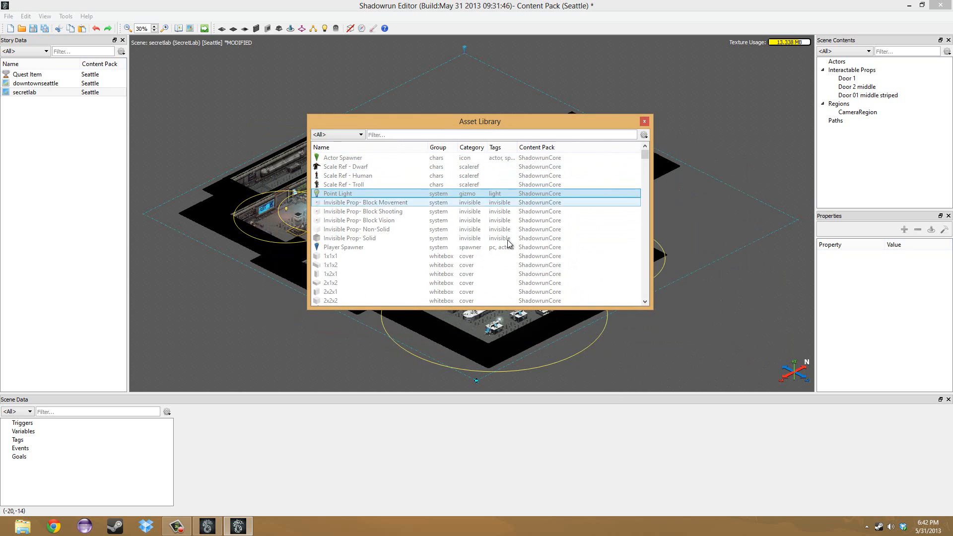
Browse the Seattle apartment assets and preview props such as Futuristic Fridge and Futuristic Bookshelf S-shape without placing them.
scroll(508, 243, down, 8)
scroll(491, 239, down, 1)
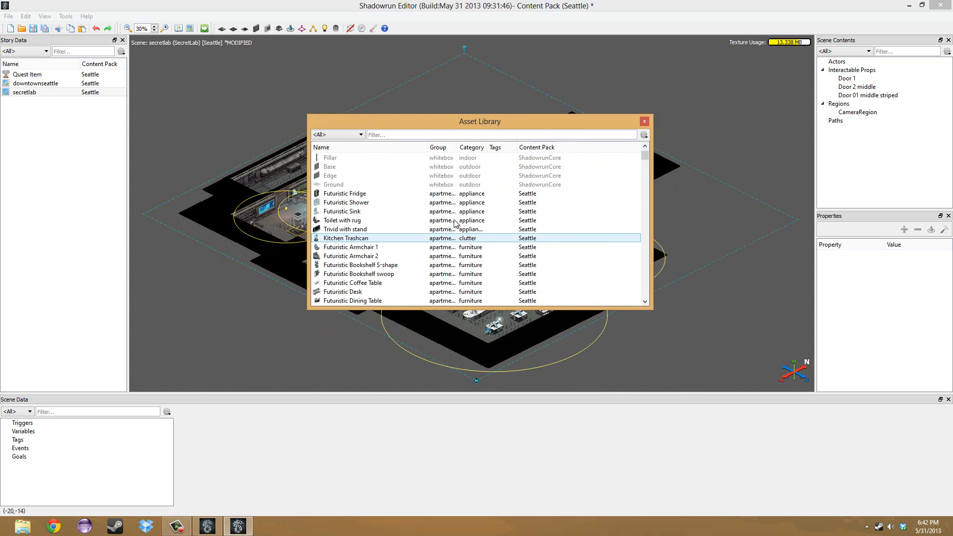
drag(360, 198, 437, 236)
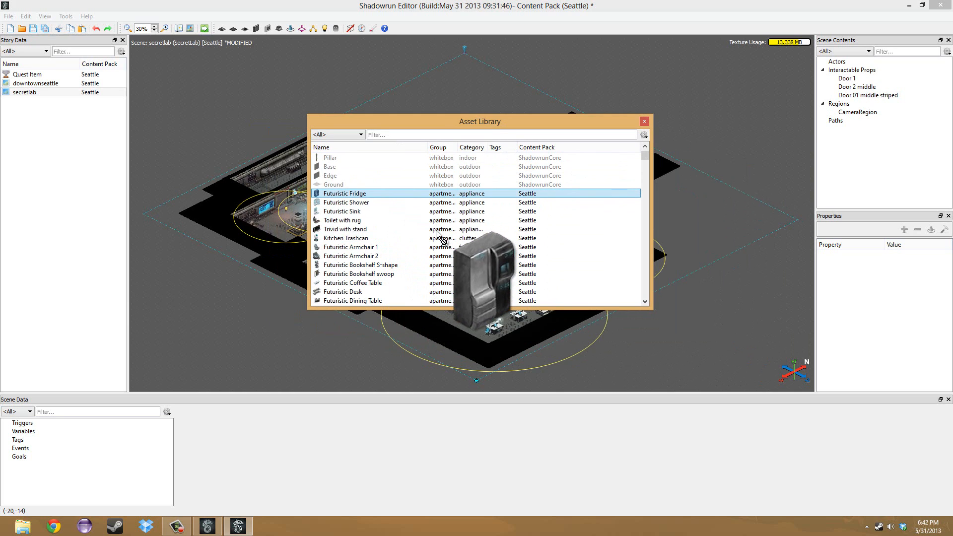
drag(437, 233, 397, 198)
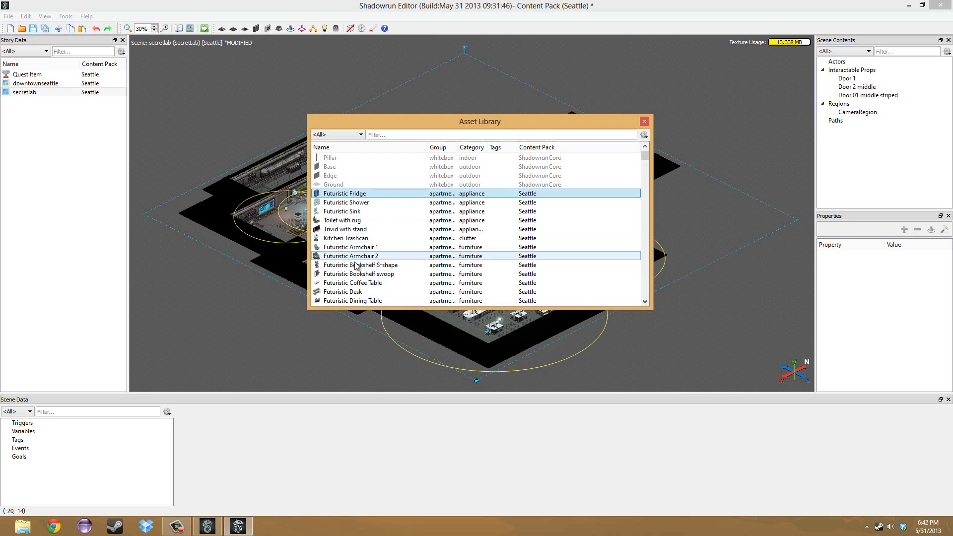
drag(348, 265, 421, 271)
scroll(407, 270, down, 2)
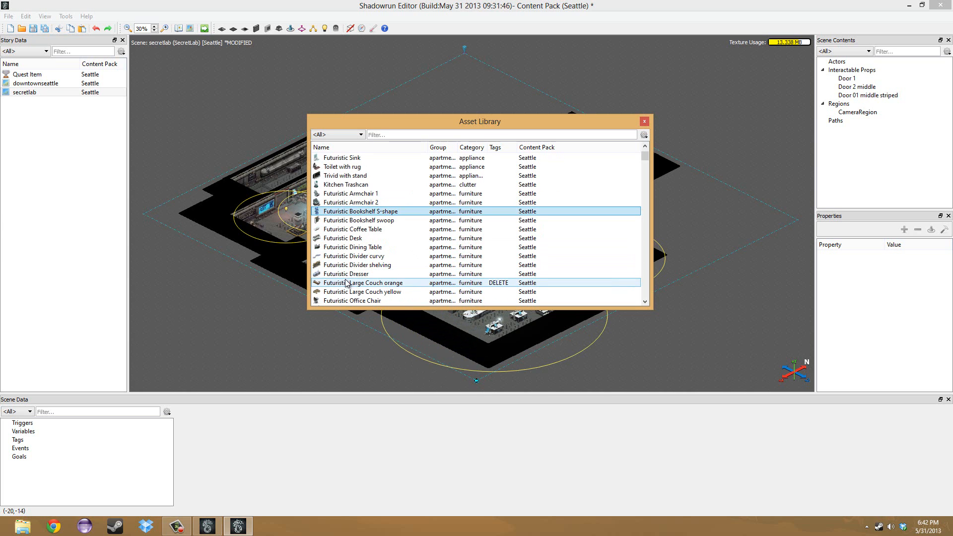
drag(345, 277, 388, 251)
Open the Futuristic Fridge asset in the Prop Editor to examine its directional views and properties.
scroll(377, 246, up, 3)
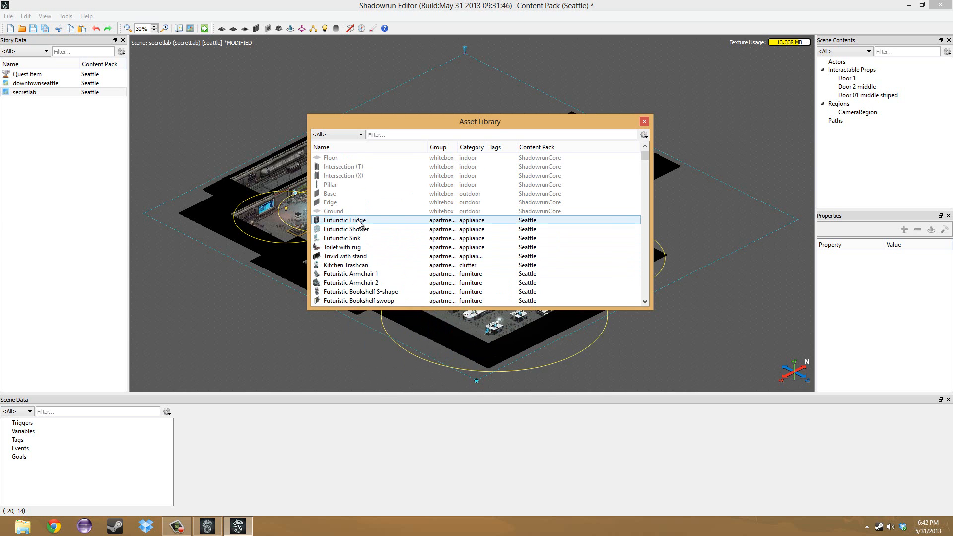
mouse_move(358, 222)
mouse_down()
mouse_move(425, 235)
mouse_move(358, 224)
mouse_up()
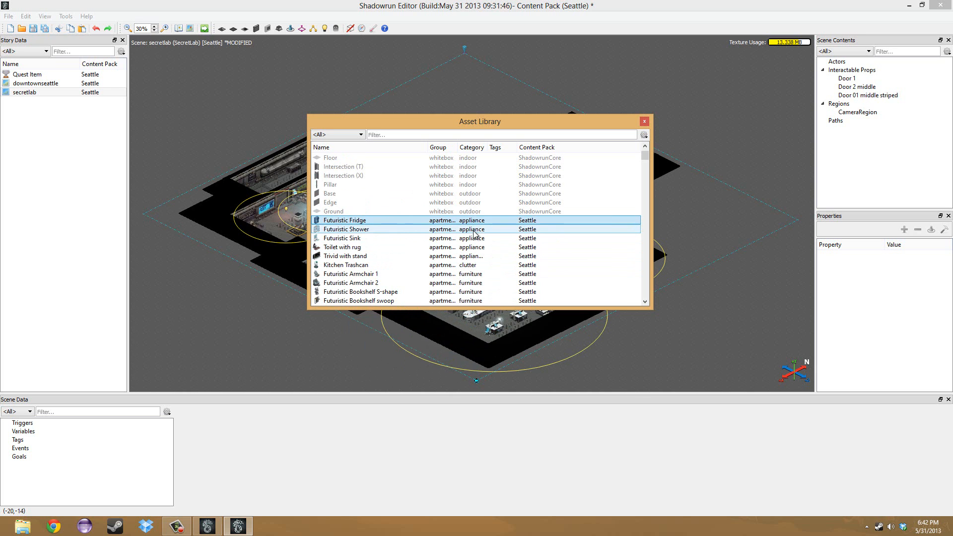
double_click(341, 222)
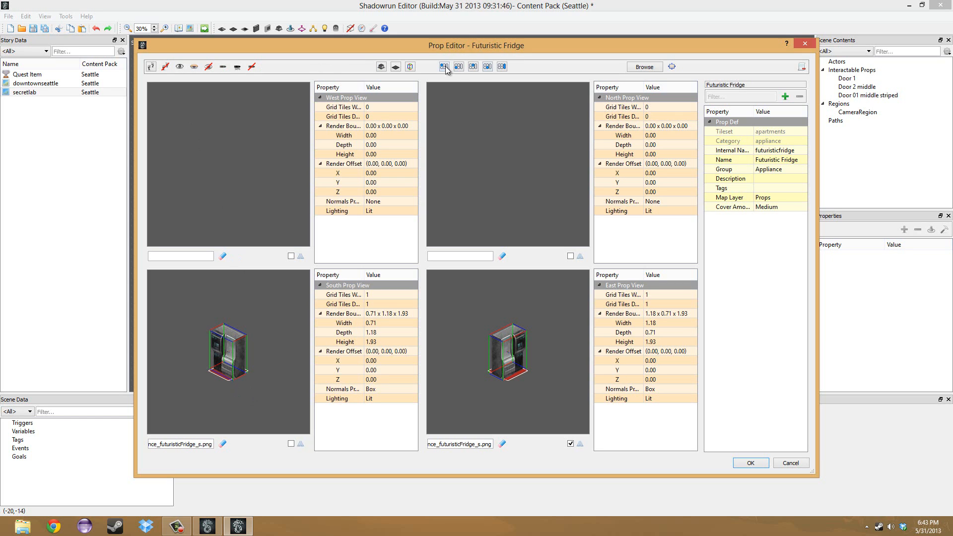
Close the Prop Editor and browse the Seattle apartment furniture and asylum appliance, bathroom, ceiling and clutter assets.
click(806, 45)
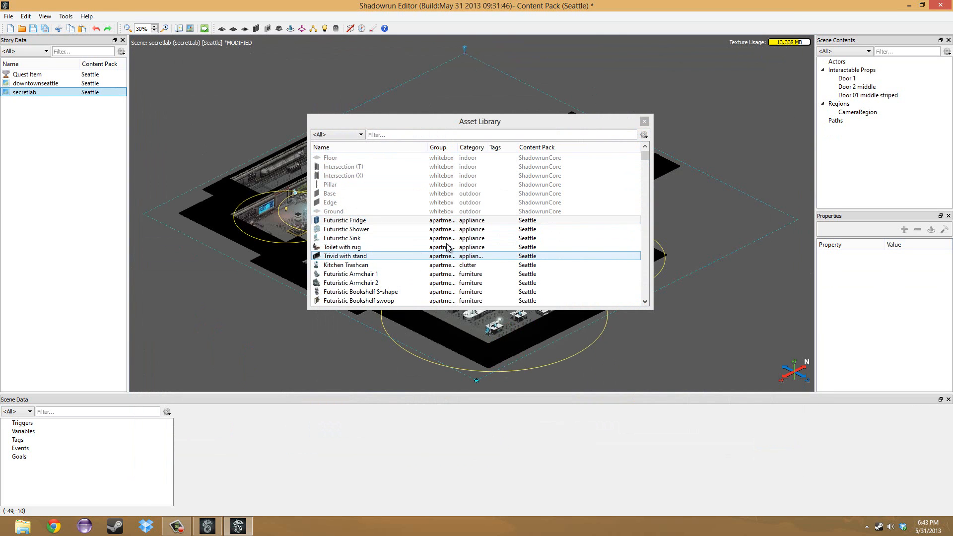
scroll(586, 208, down, 7)
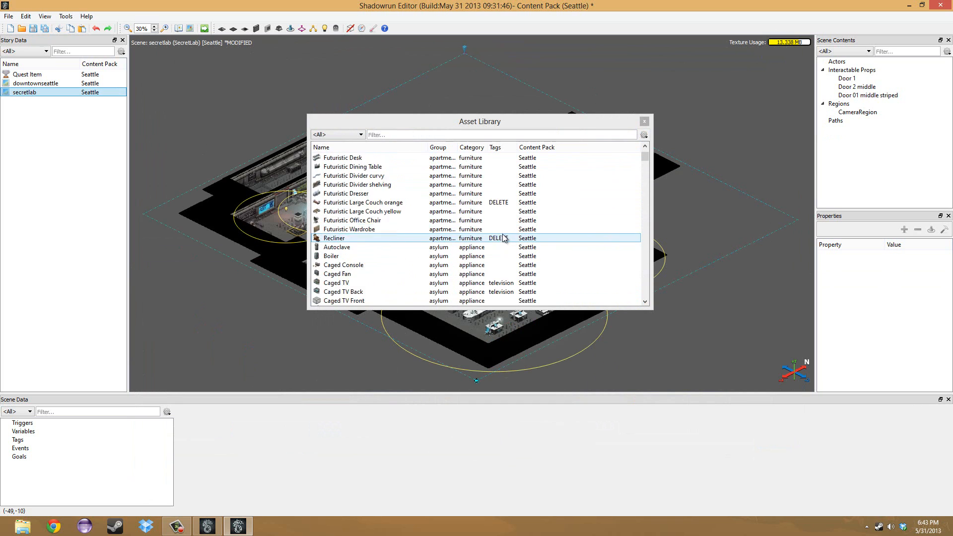
scroll(497, 238, down, 2)
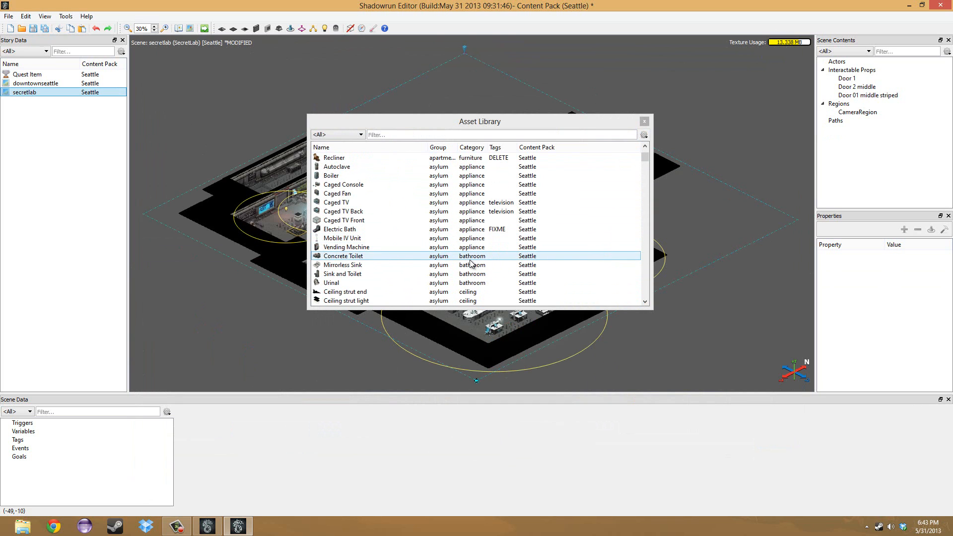
scroll(389, 237, down, 4)
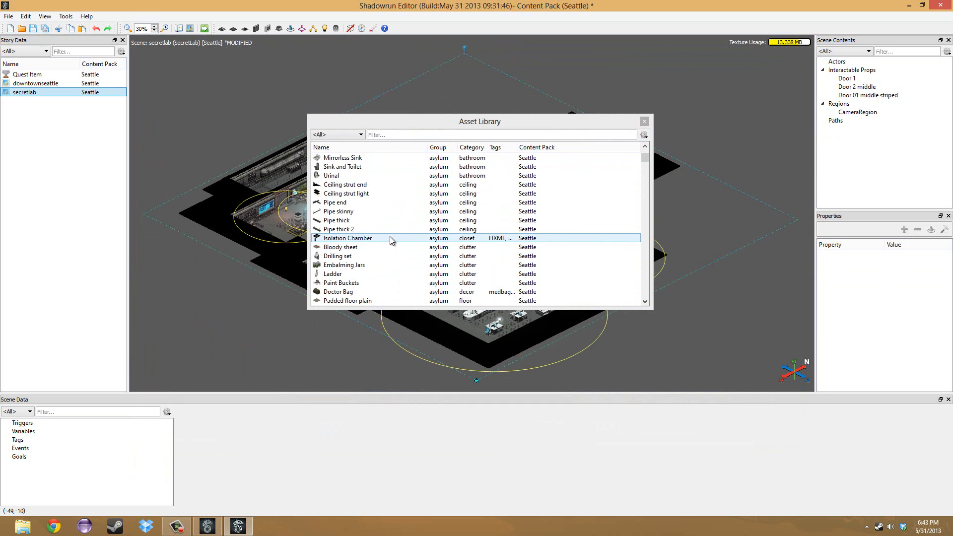
scroll(389, 236, up, 2)
scroll(377, 213, down, 3)
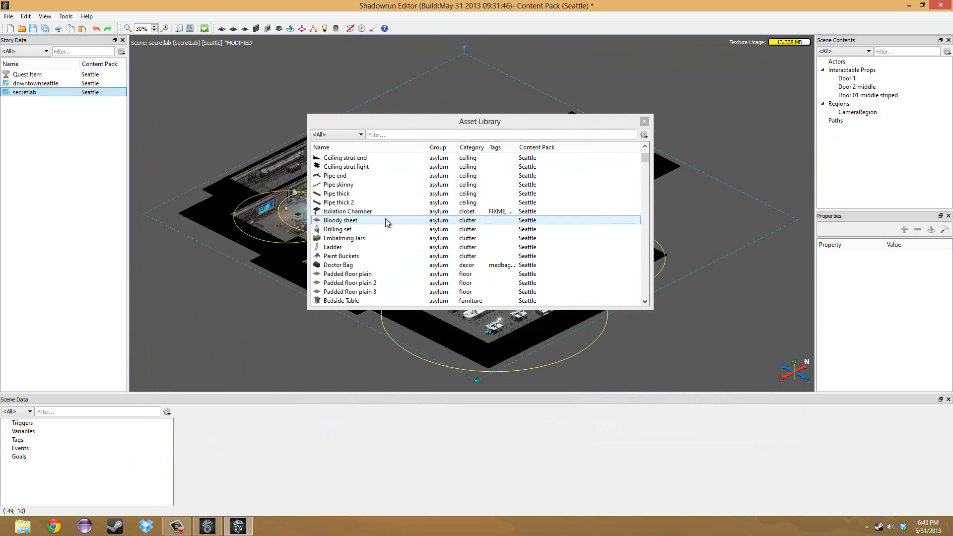
Look through the asylum wall pieces and the barrens building and decor assets in the Asset Library.
scroll(386, 224, down, 3)
scroll(387, 231, down, 10)
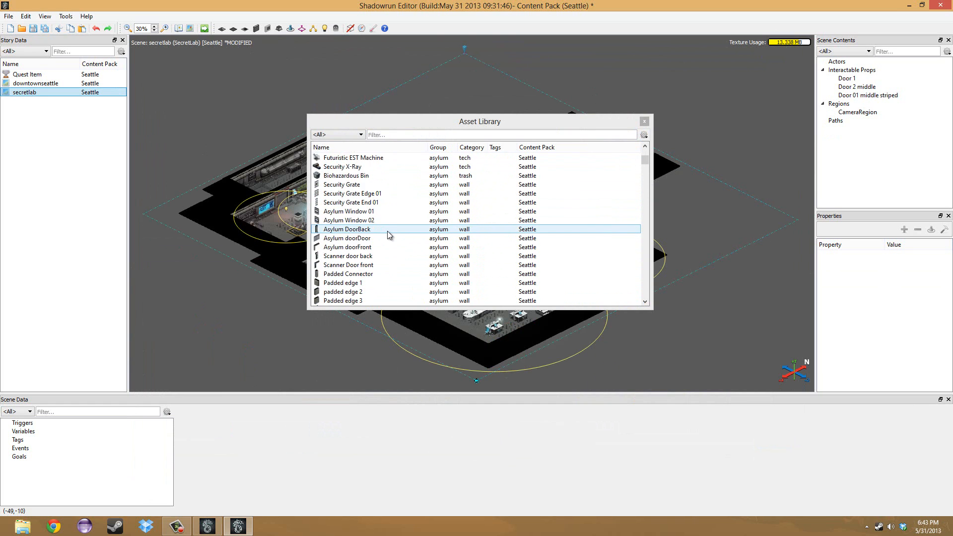
scroll(402, 243, down, 10)
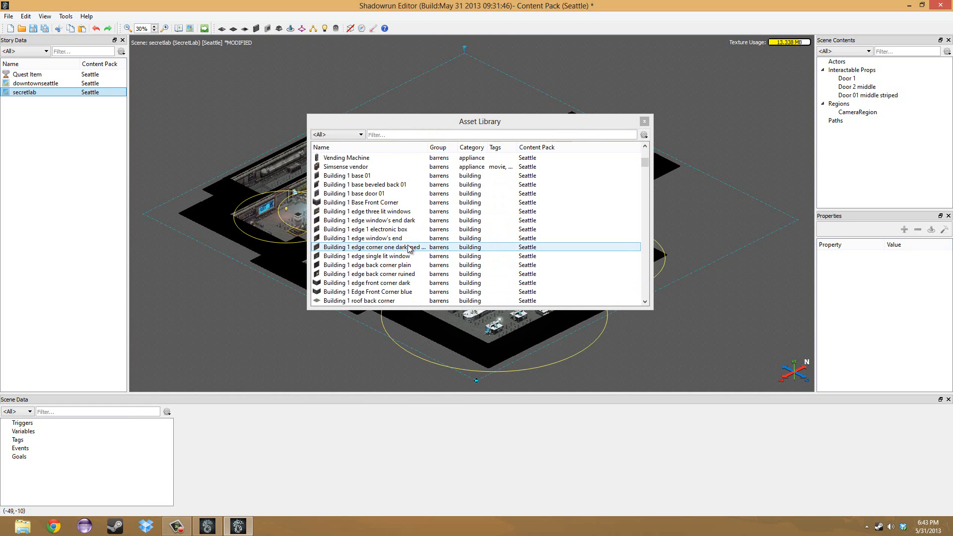
scroll(402, 246, down, 12)
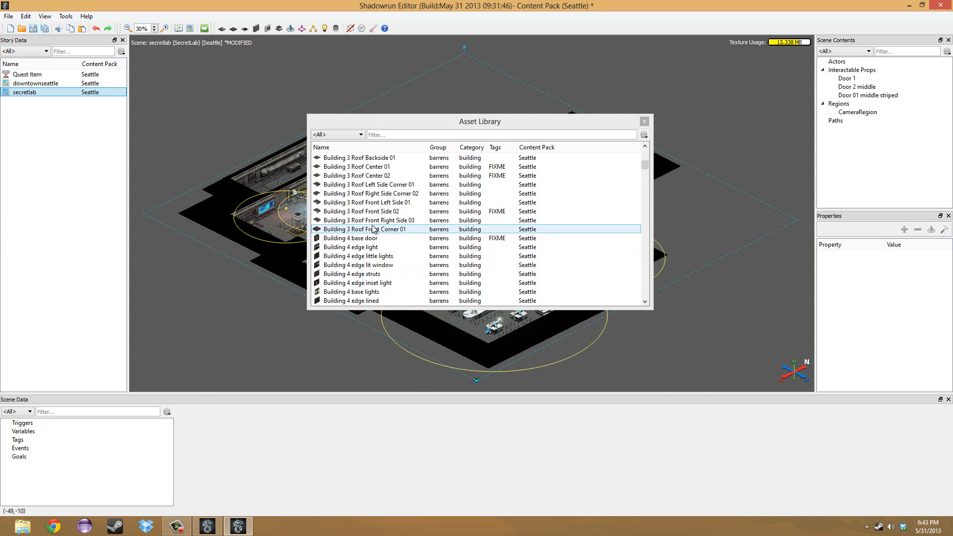
scroll(382, 238, down, 10)
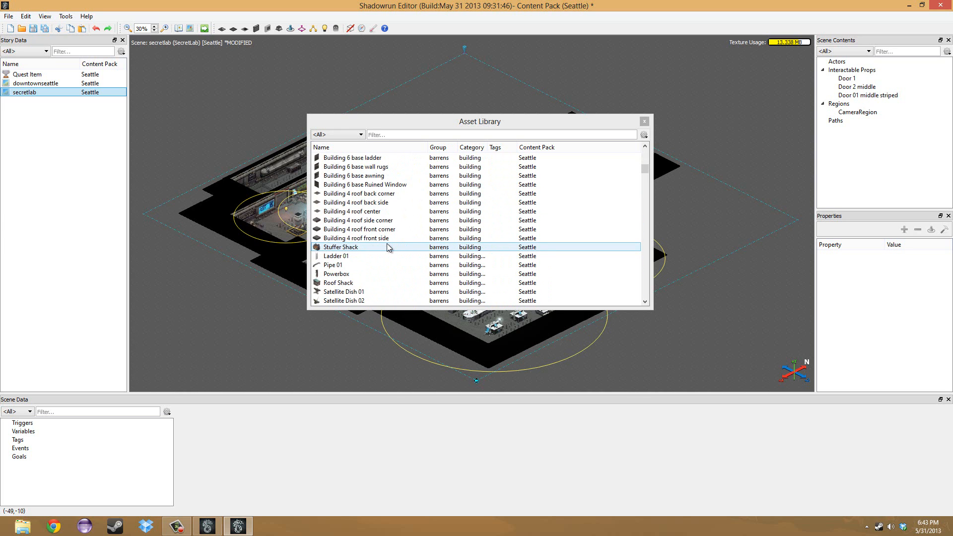
scroll(387, 244, down, 10)
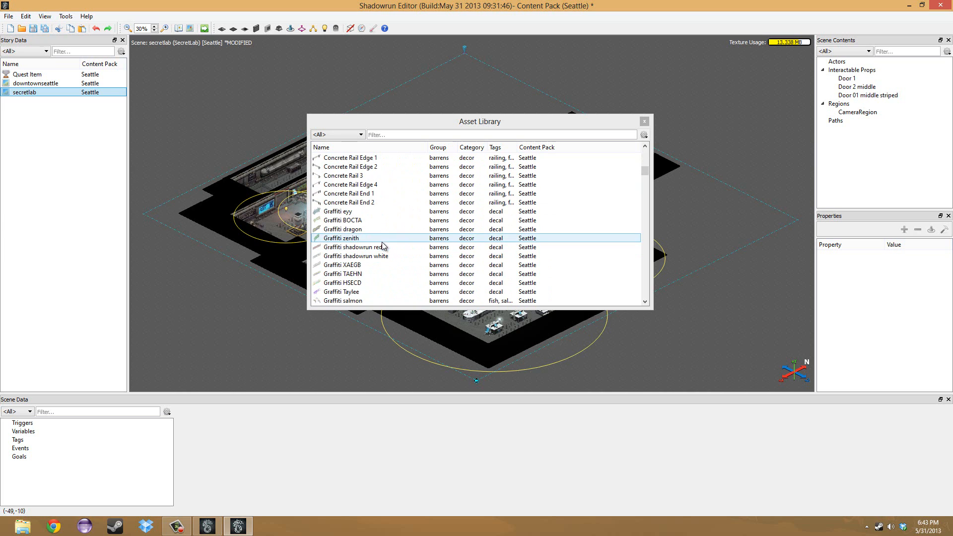
Browse the barrens decor and ground assets, previewing Totem 04 and Long Hole without placing them.
scroll(380, 238, down, 5)
drag(353, 212, 405, 201)
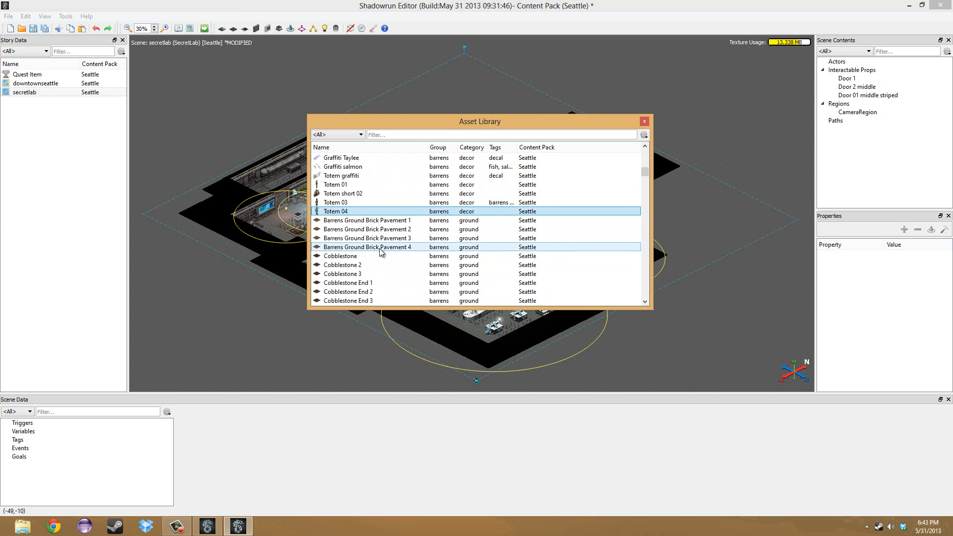
scroll(380, 252, down, 15)
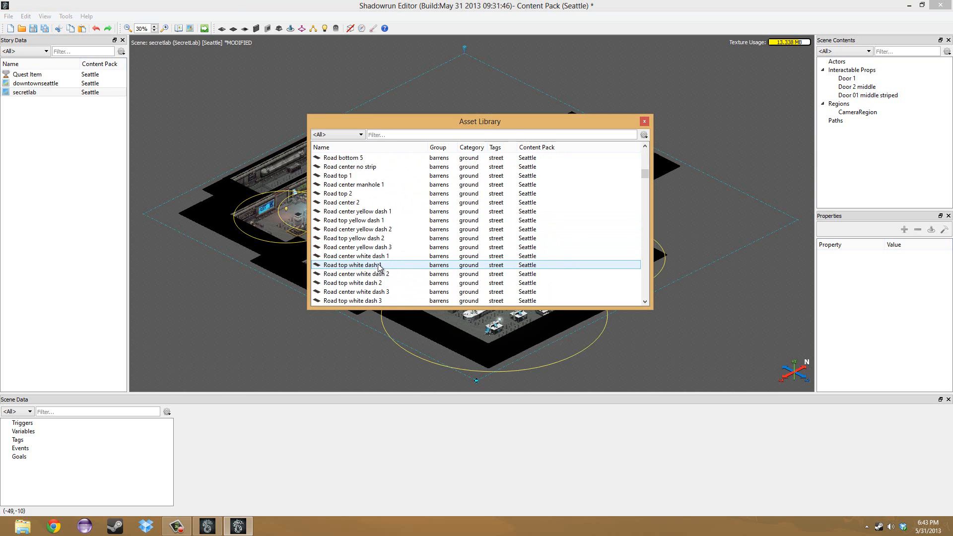
scroll(377, 268, down, 10)
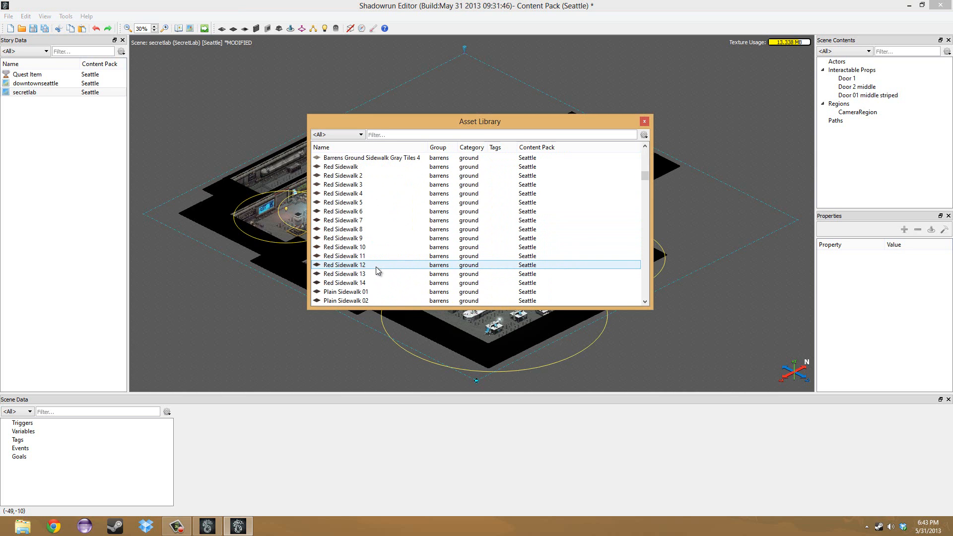
scroll(376, 268, down, 5)
scroll(375, 271, down, 7)
drag(362, 237, 446, 239)
scroll(354, 231, down, 3)
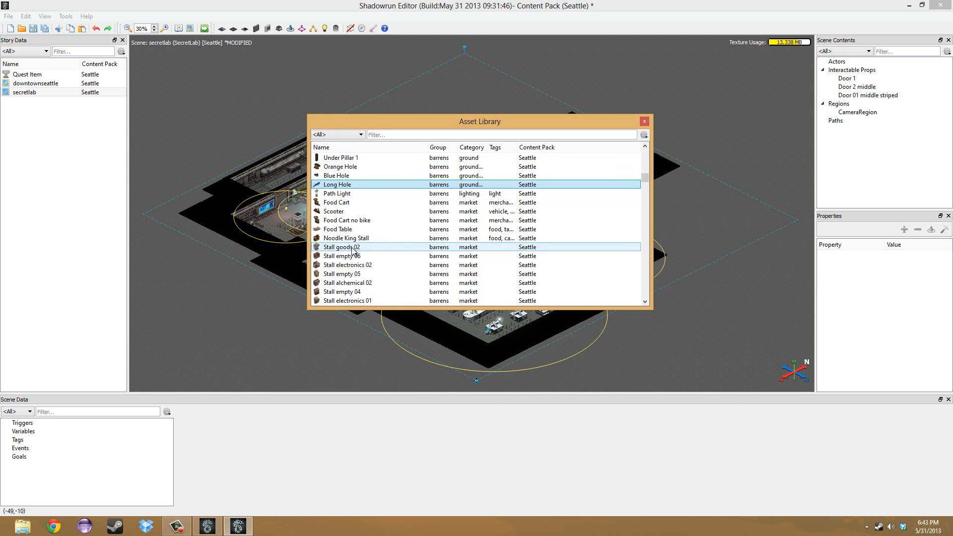
Preview barrens market and sign props such as Noodle King Stall, Billboard Back and Sign 42 without placing them.
drag(350, 239, 412, 240)
scroll(412, 240, down, 6)
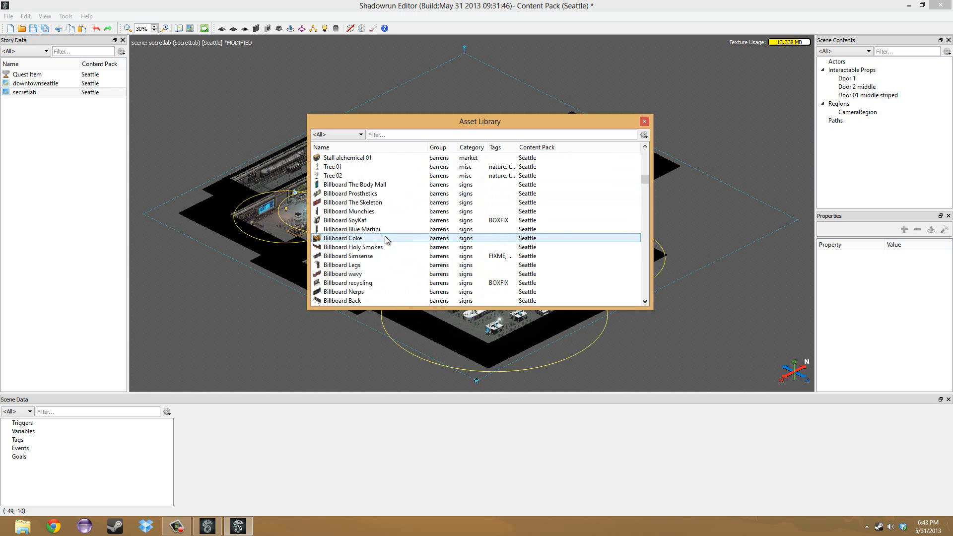
scroll(385, 236, down, 4)
drag(387, 221, 411, 228)
drag(357, 194, 410, 211)
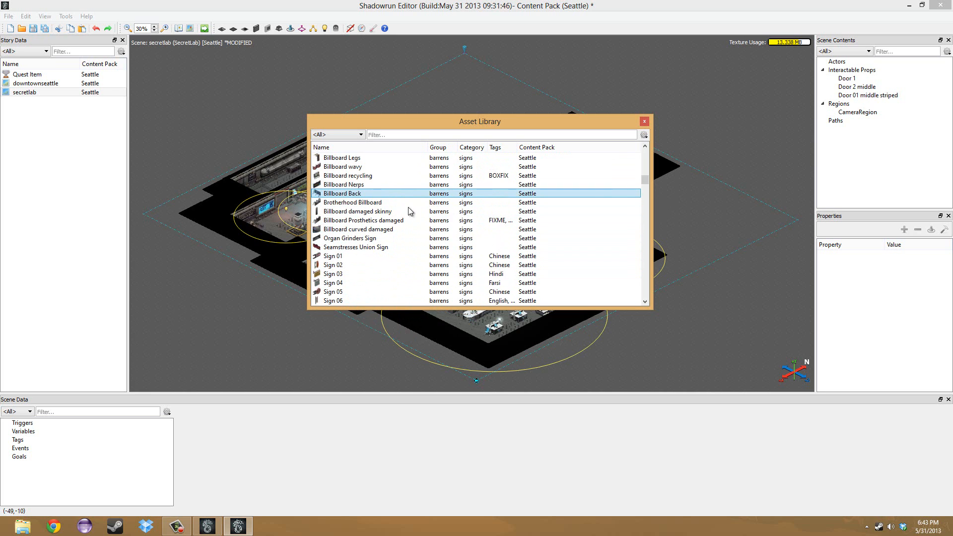
scroll(410, 211, down, 14)
drag(350, 248, 401, 266)
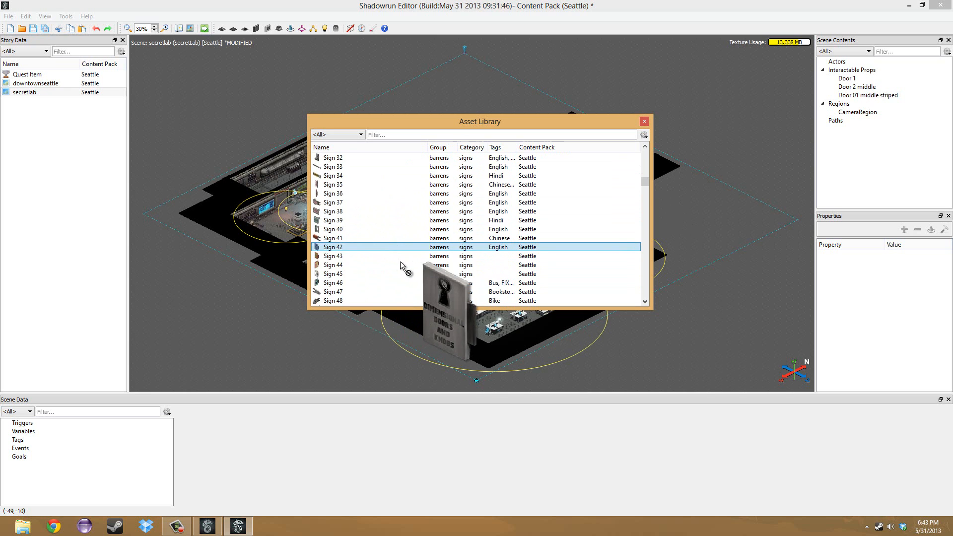
drag(401, 266, 394, 244)
Browse the barrens wall decor and cemetery assets, previewing Tomb pointed roof without placing it.
scroll(415, 231, down, 12)
scroll(417, 260, down, 15)
scroll(412, 257, down, 10)
scroll(392, 239, down, 4)
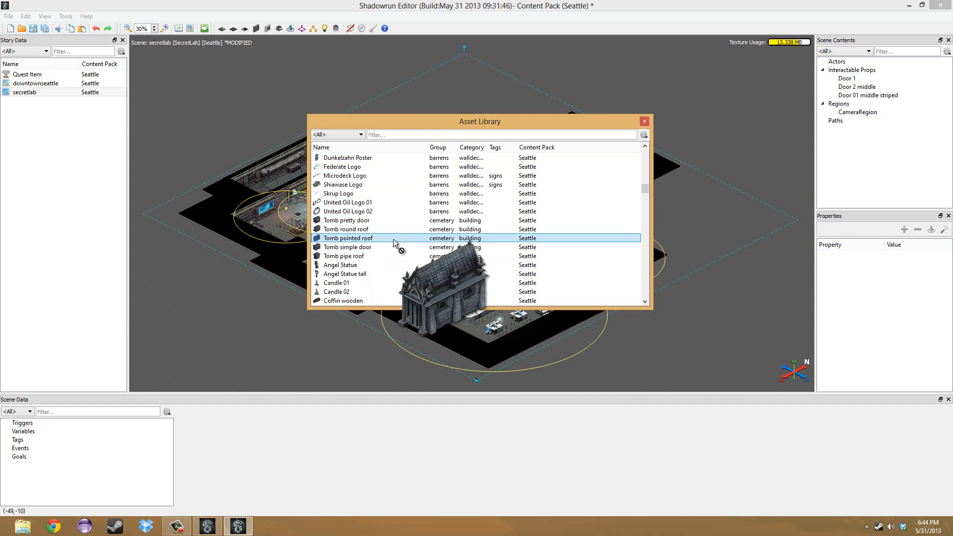
drag(393, 243, 395, 246)
scroll(413, 278, down, 10)
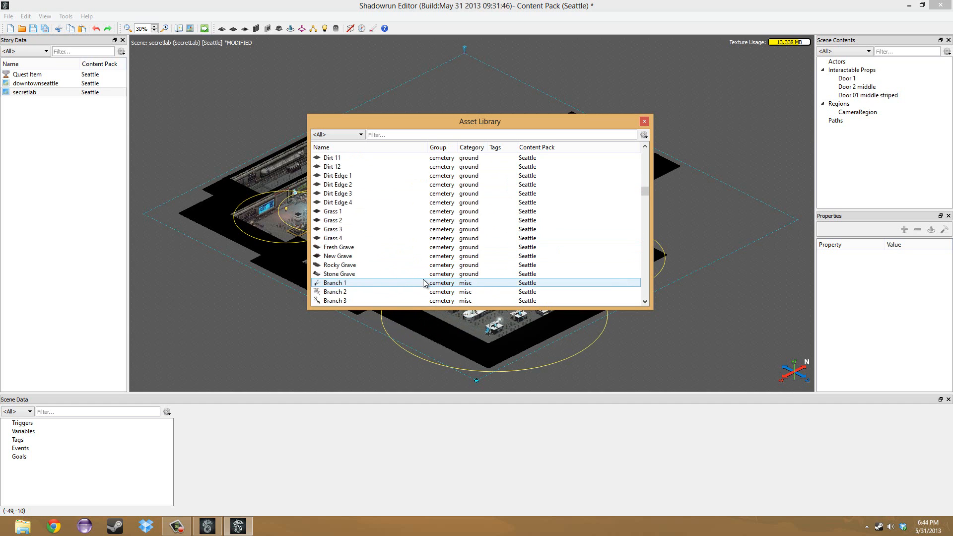
Skim the divebar, office and character assets to the end of the list, and close the Asset Library.
scroll(646, 196, down, 10)
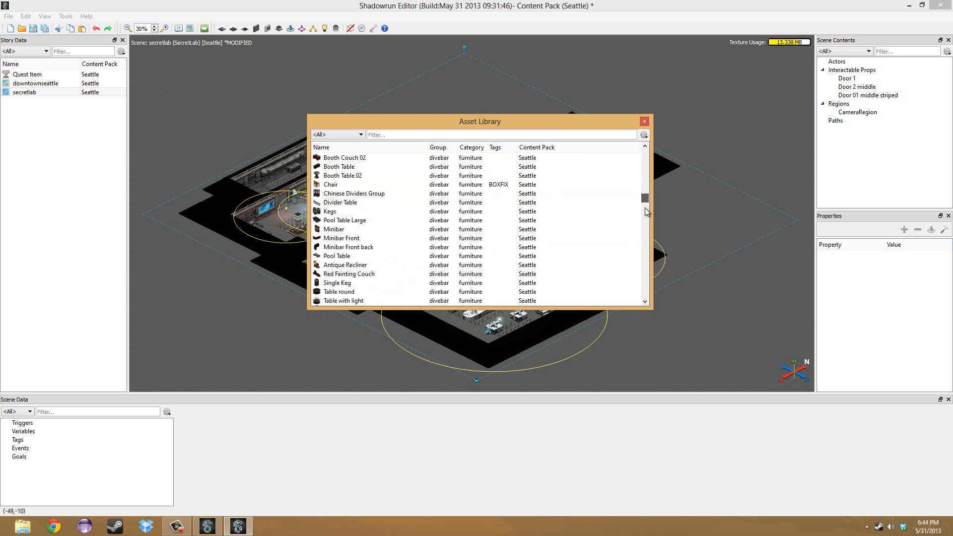
scroll(645, 219, down, 15)
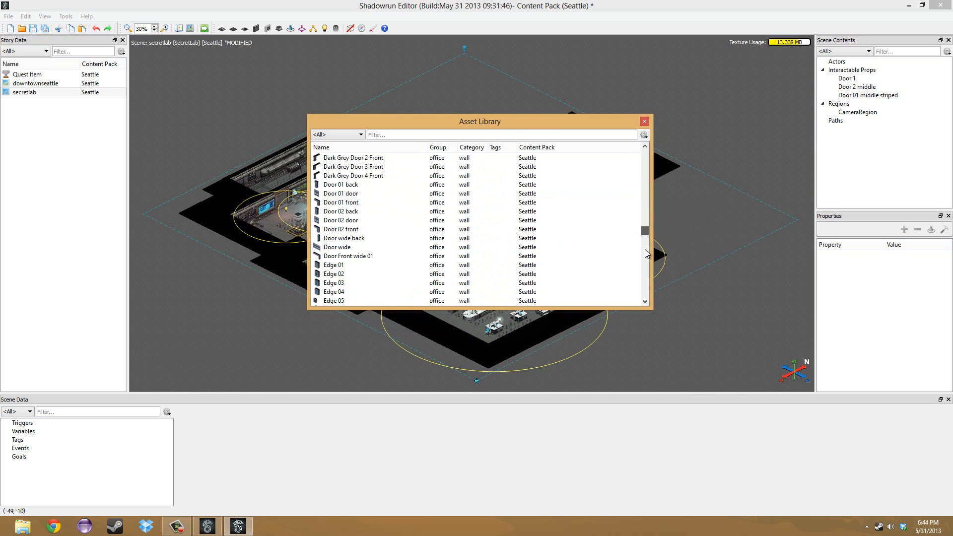
scroll(645, 251, down, 20)
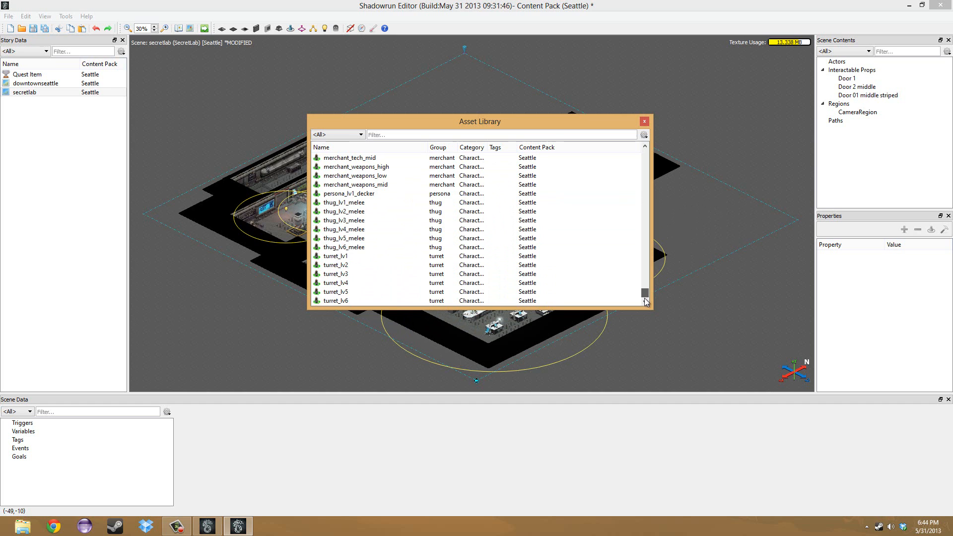
scroll(415, 248, up, 10)
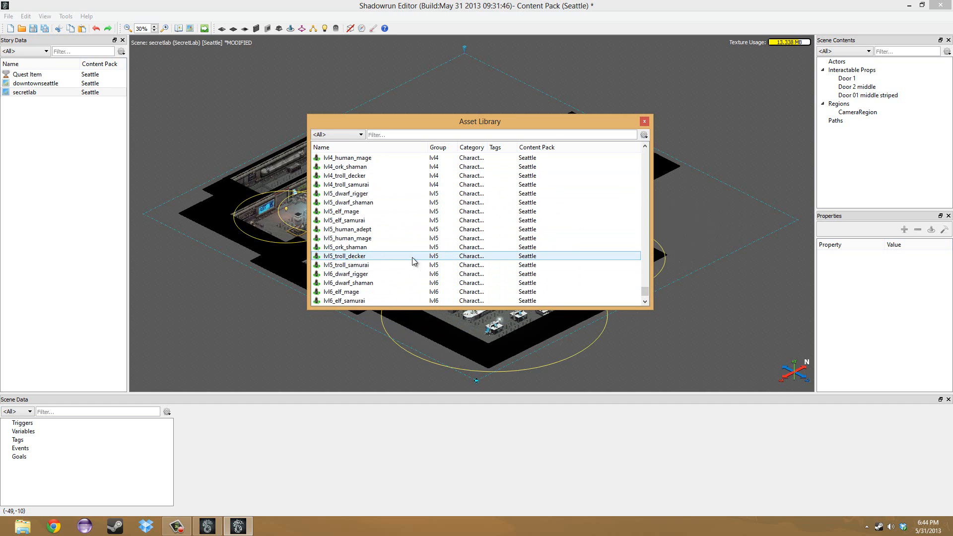
scroll(413, 261, up, 4)
scroll(389, 233, up, 11)
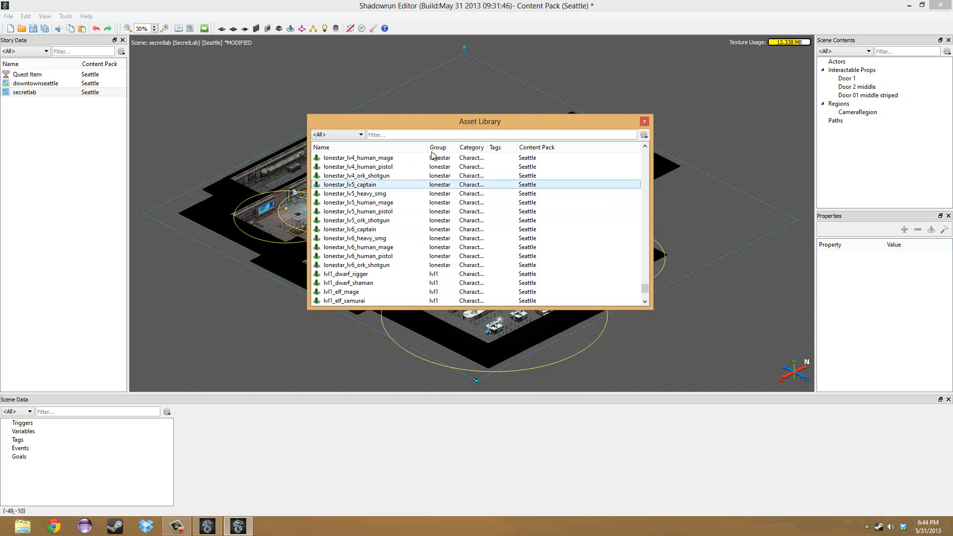
drag(478, 124, 603, 127)
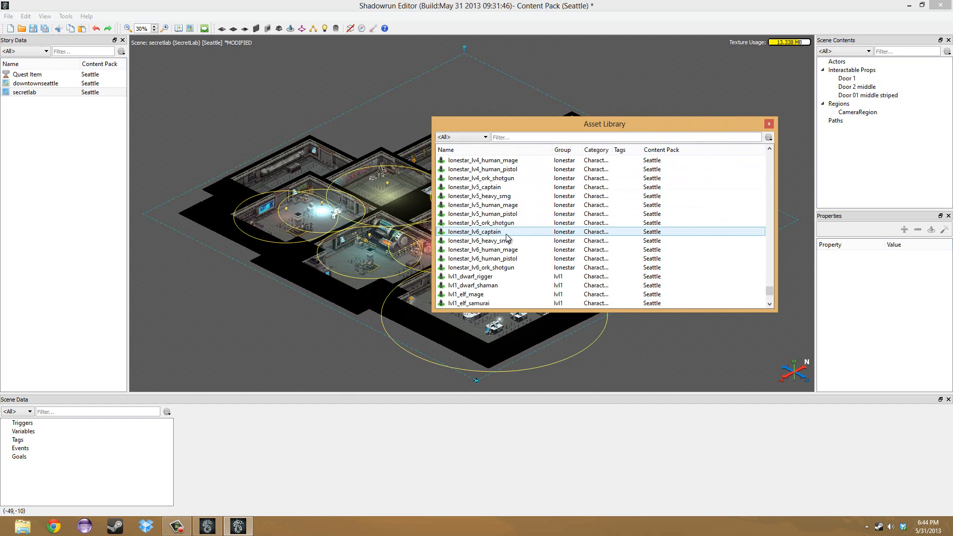
click(769, 124)
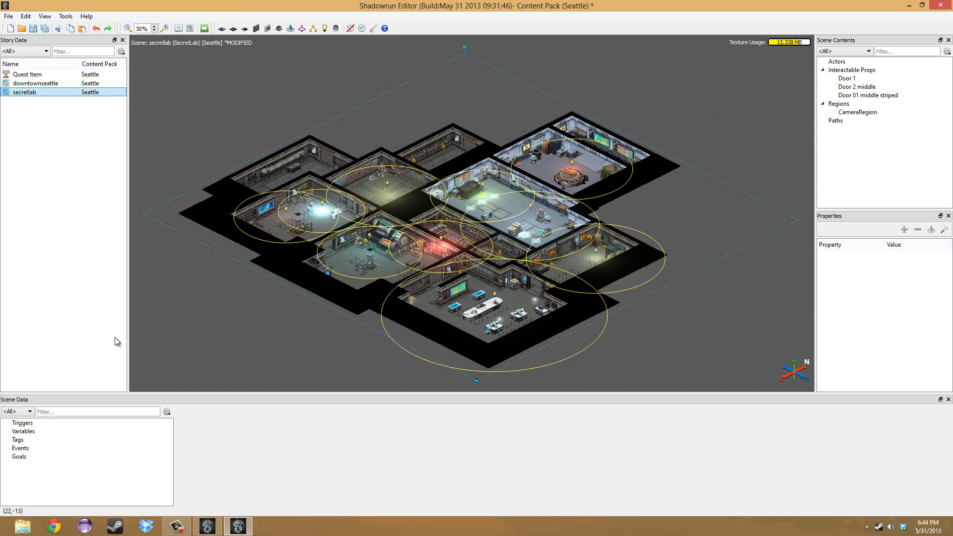
Look over the Scene Data categories from Variables to Goals and the Actors category in Scene Contents.
click(45, 430)
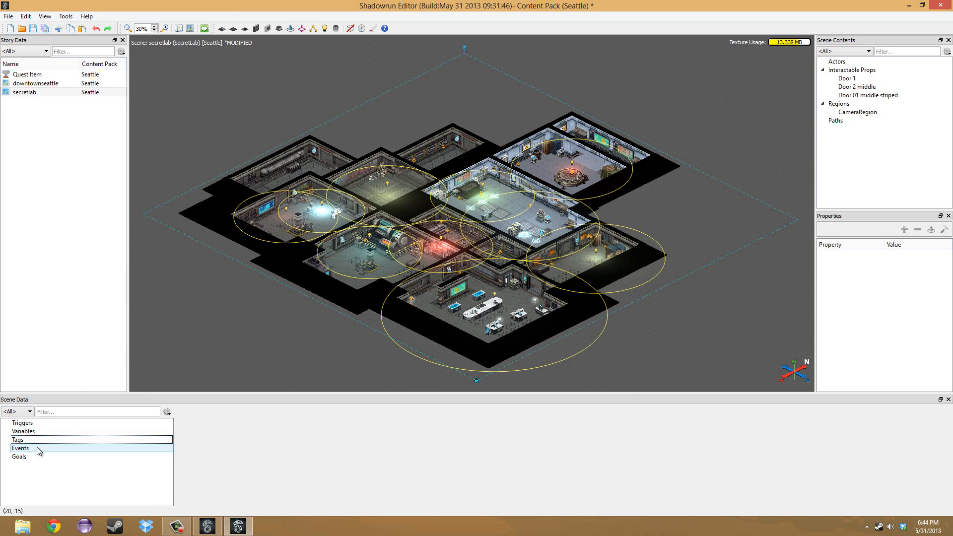
click(29, 457)
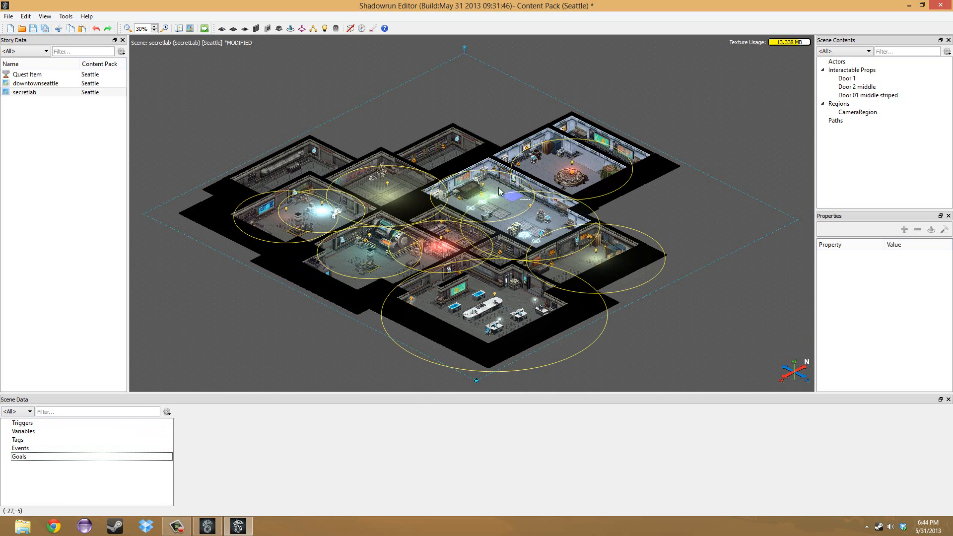
click(845, 63)
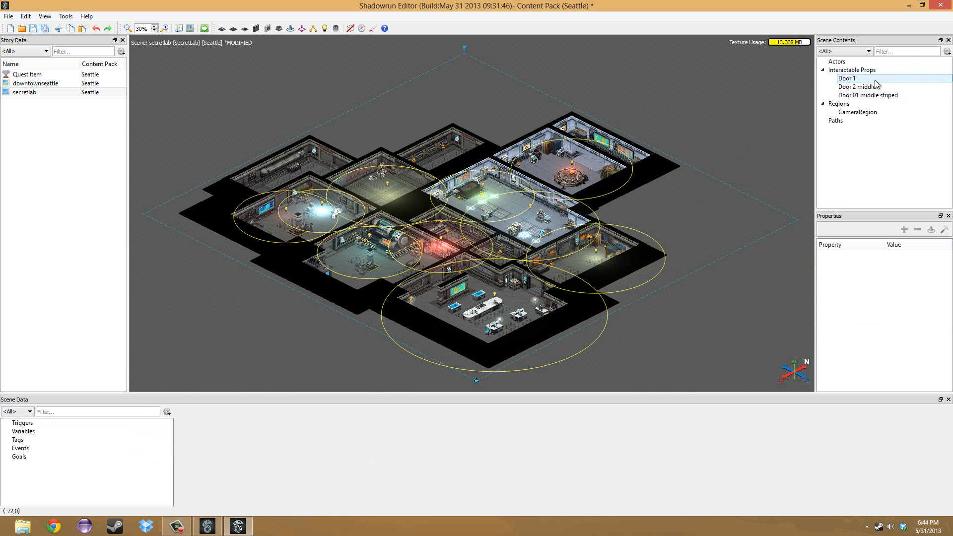
Inspect the properties of Door 1, CameraRegion and Door 01 middle striped in the secretlab scene.
click(875, 80)
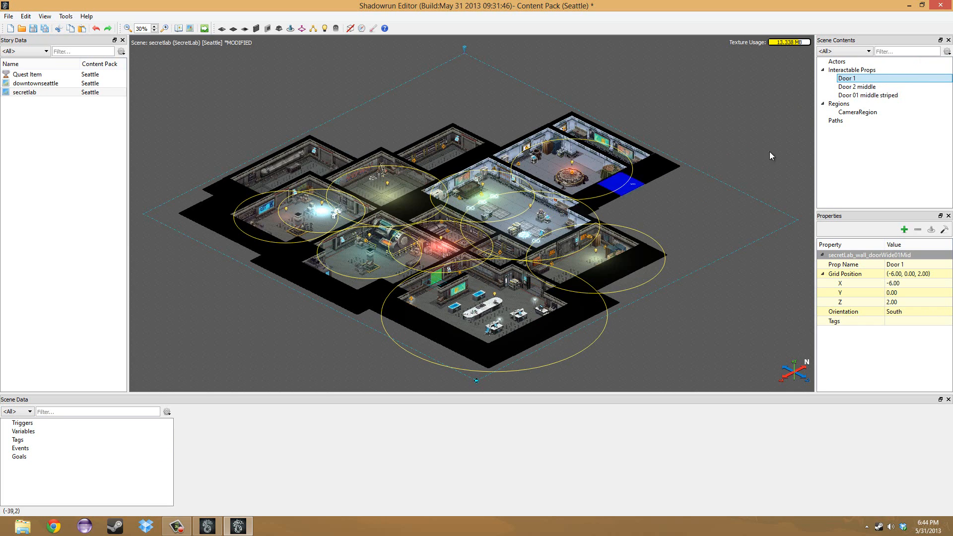
click(858, 112)
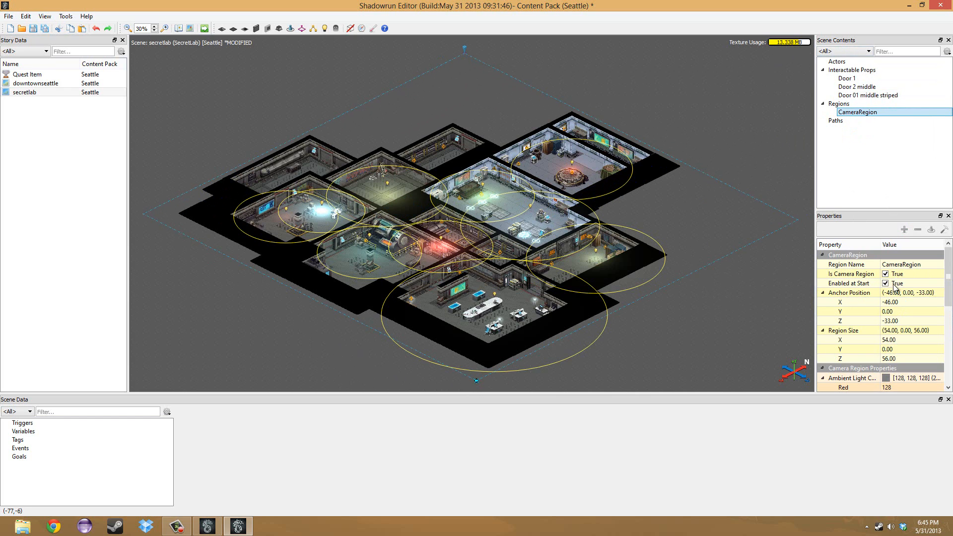
click(851, 79)
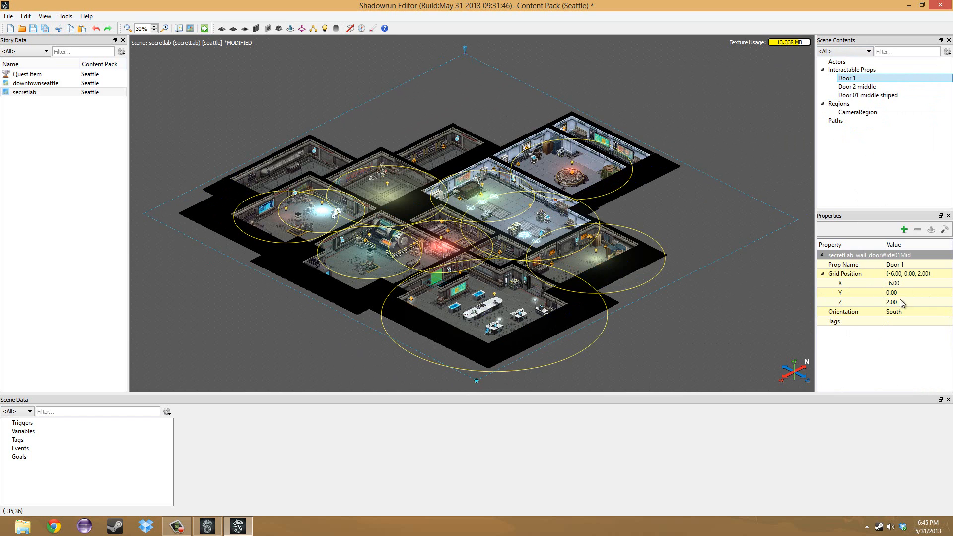
click(858, 95)
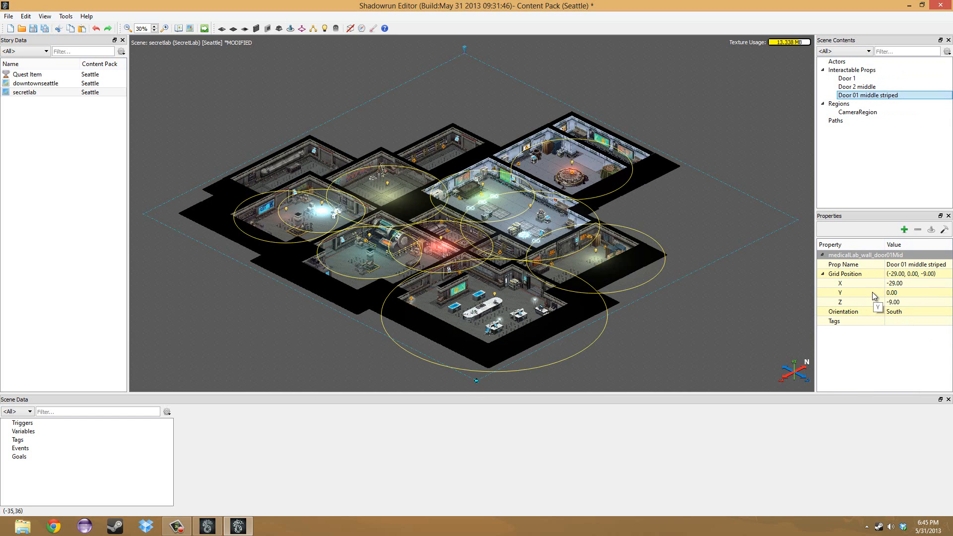
Zoom in on the secretlab scene to 70% to view its rooms and props up close.
scroll(532, 205, up, 2)
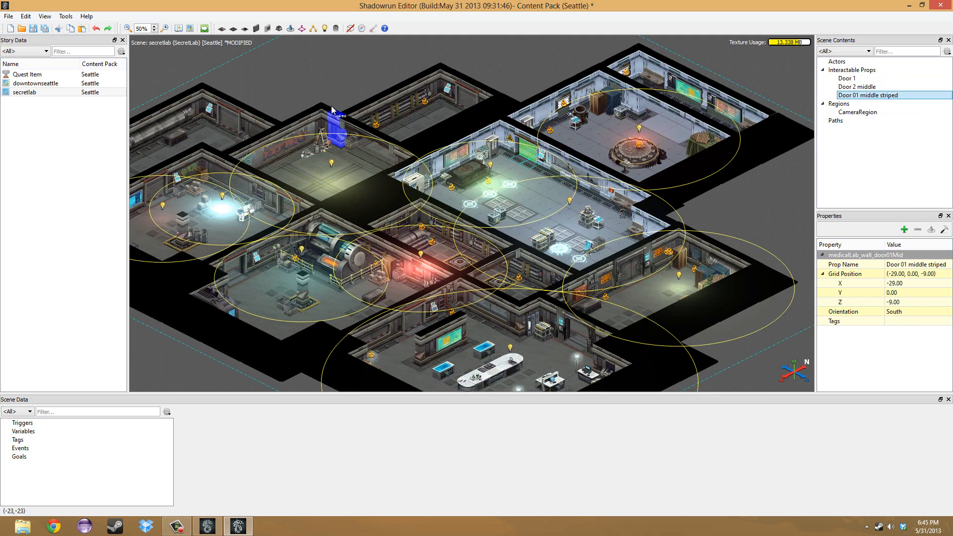
middle_drag(349, 80, 452, 137)
scroll(462, 118, up, 1)
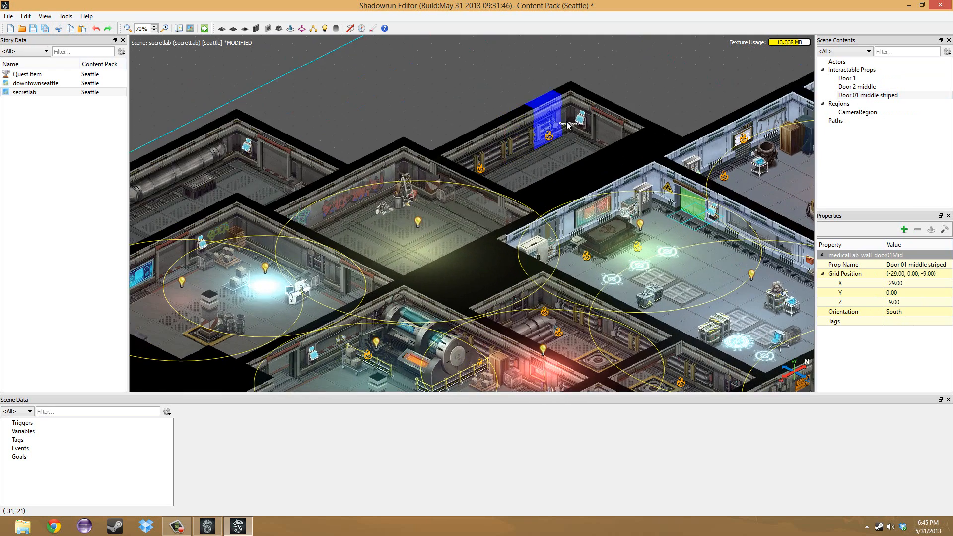
Examine the secretlab scene at 90% zoom, from the storage and machinery rooms across to the white laboratory and summoning circle.
scroll(547, 138, up, 1)
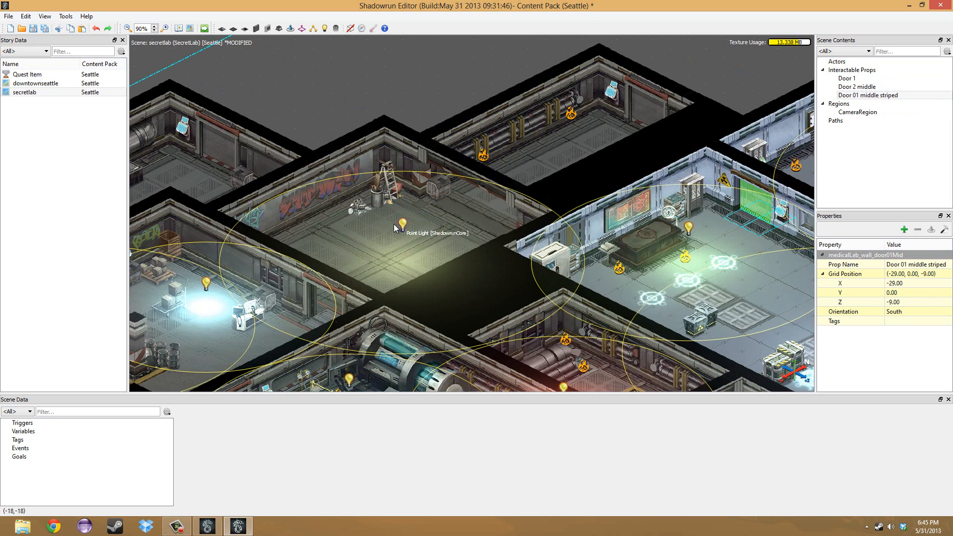
middle_drag(299, 265, 402, 201)
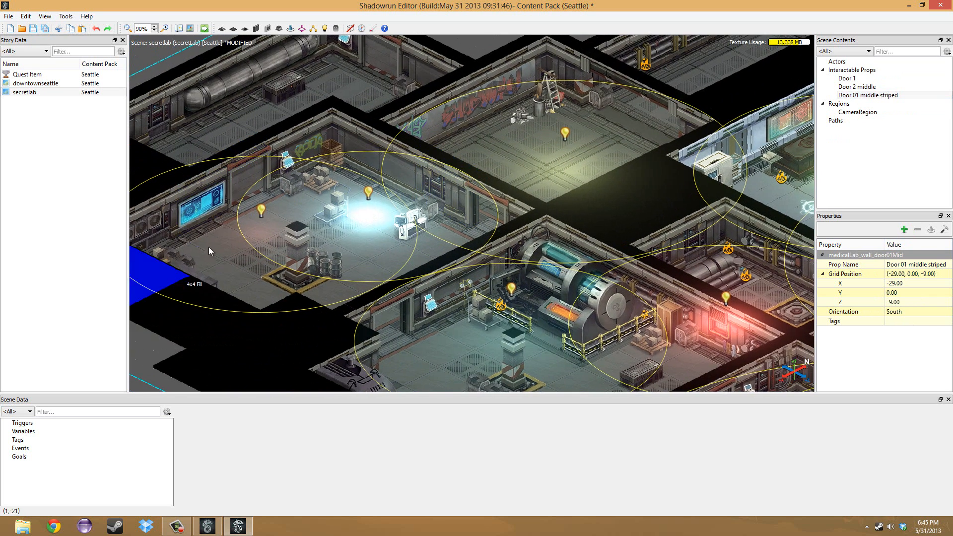
middle_drag(254, 171, 338, 247)
middle_drag(470, 314, 323, 214)
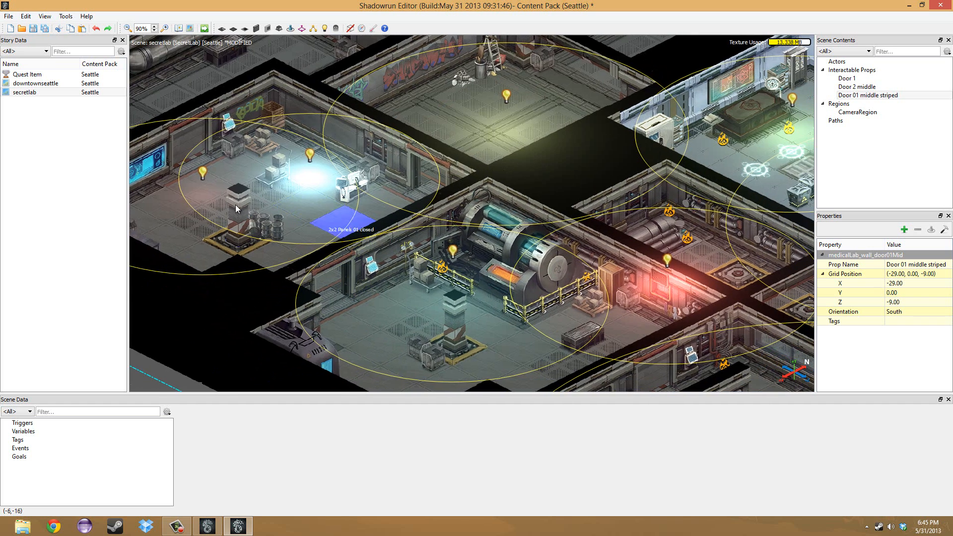
middle_drag(199, 223, 306, 283)
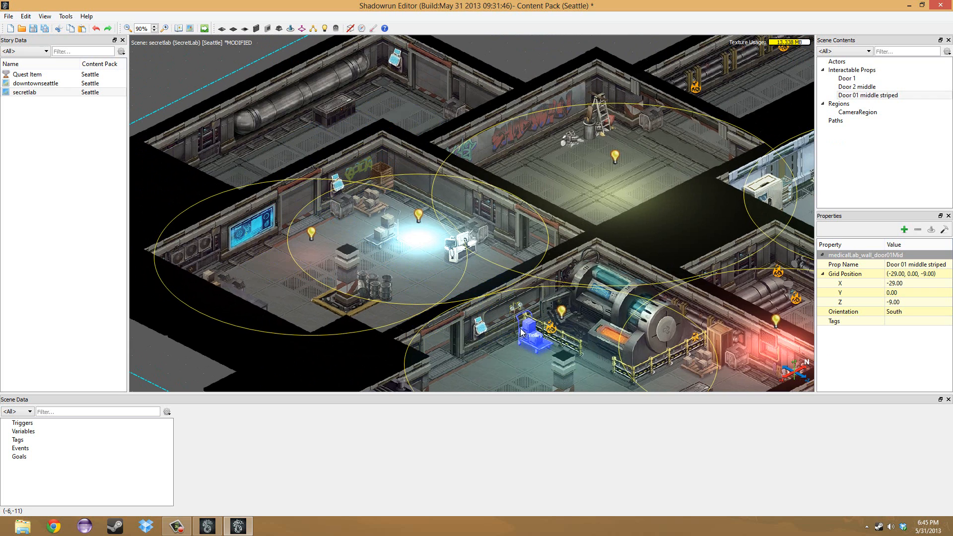
middle_drag(462, 371, 379, 276)
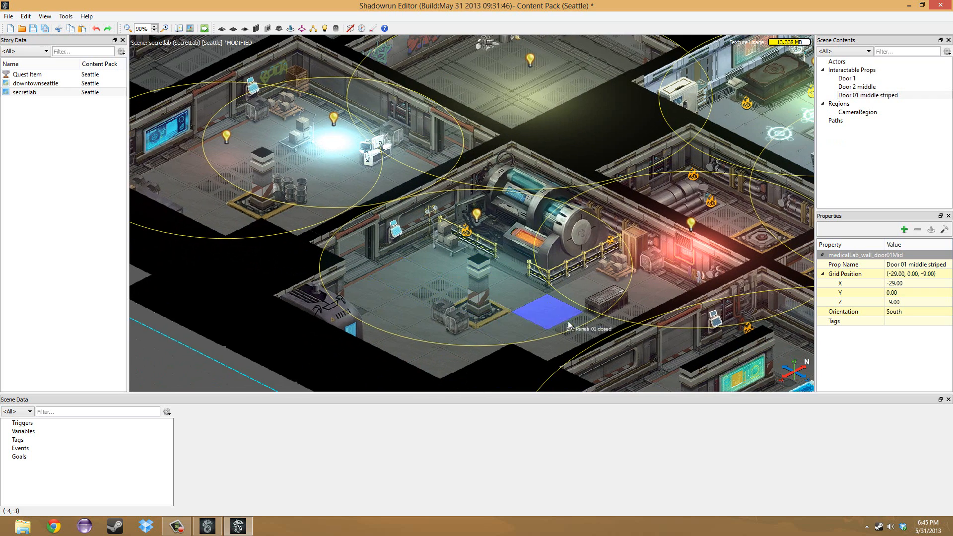
middle_drag(561, 316, 446, 375)
middle_drag(622, 303, 374, 287)
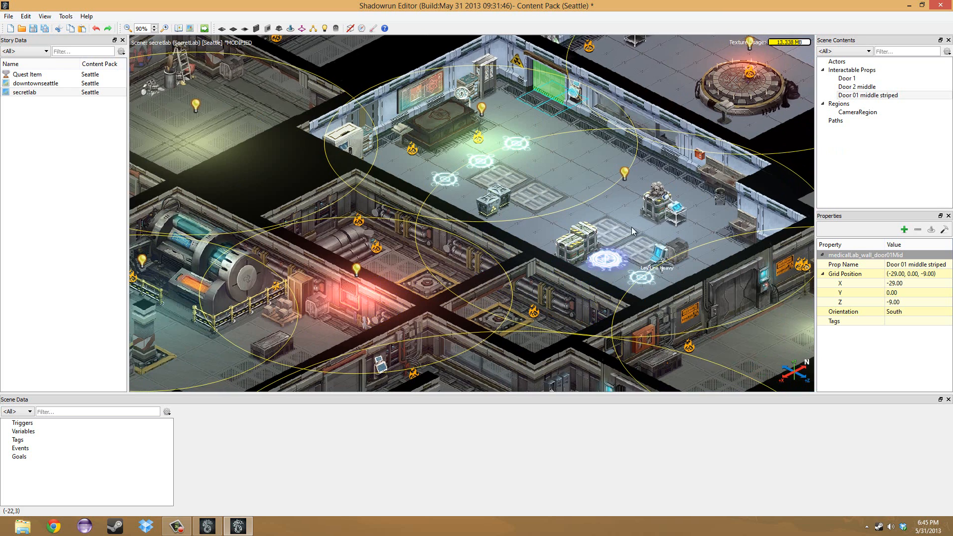
middle_drag(526, 146, 337, 216)
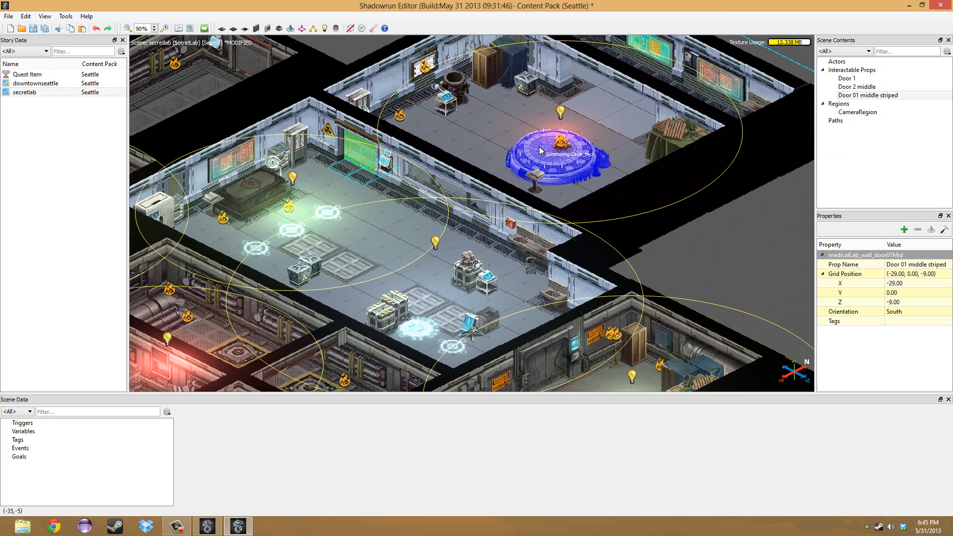
Look back across the secretlab rooms and zoom out to 30% to view the whole scene.
middle_drag(513, 128, 586, 150)
middle_drag(350, 234, 536, 293)
middle_drag(345, 174, 398, 268)
scroll(398, 263, down, 1)
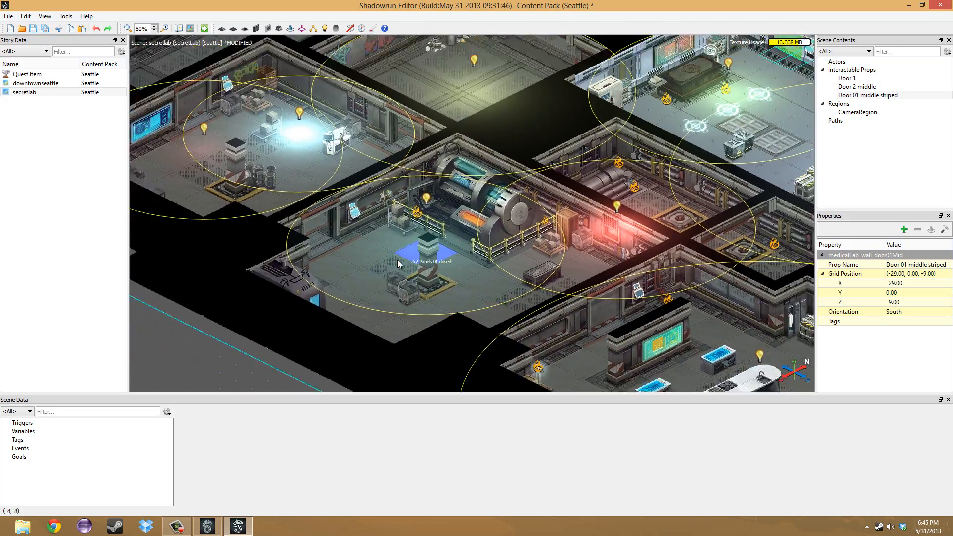
scroll(398, 263, down, 5)
middle_drag(544, 90, 499, 118)
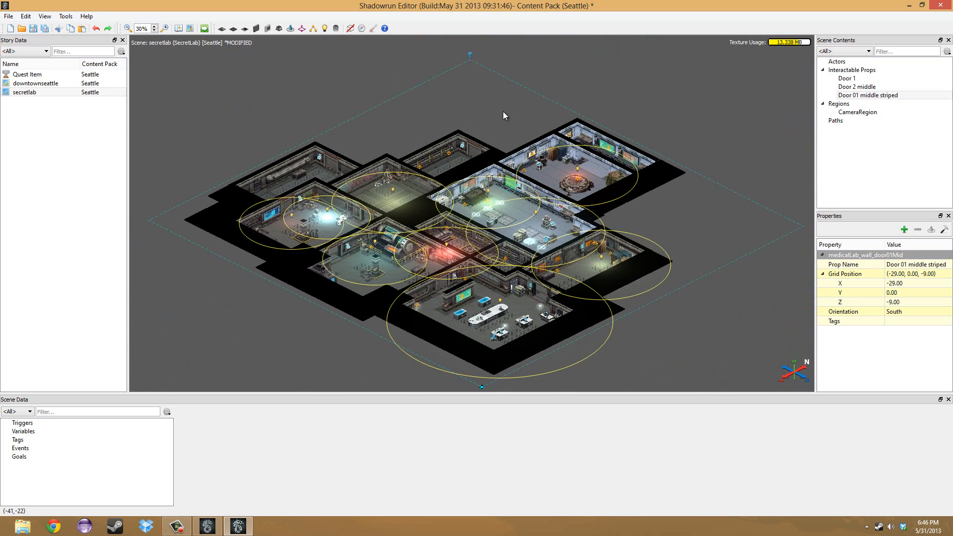
Show the Asset Library again and look over the available editing, scene tool and help commands.
click(26, 17)
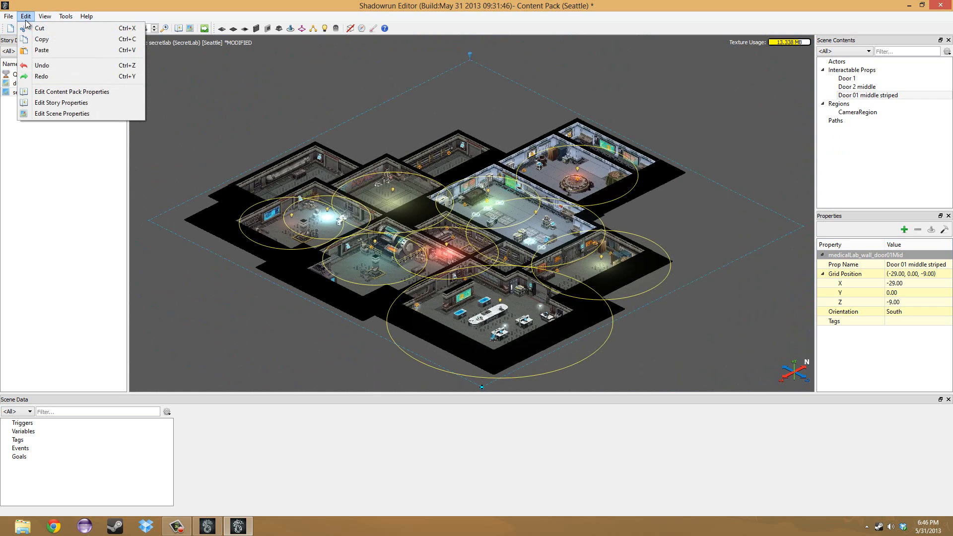
mouse_move(45, 19)
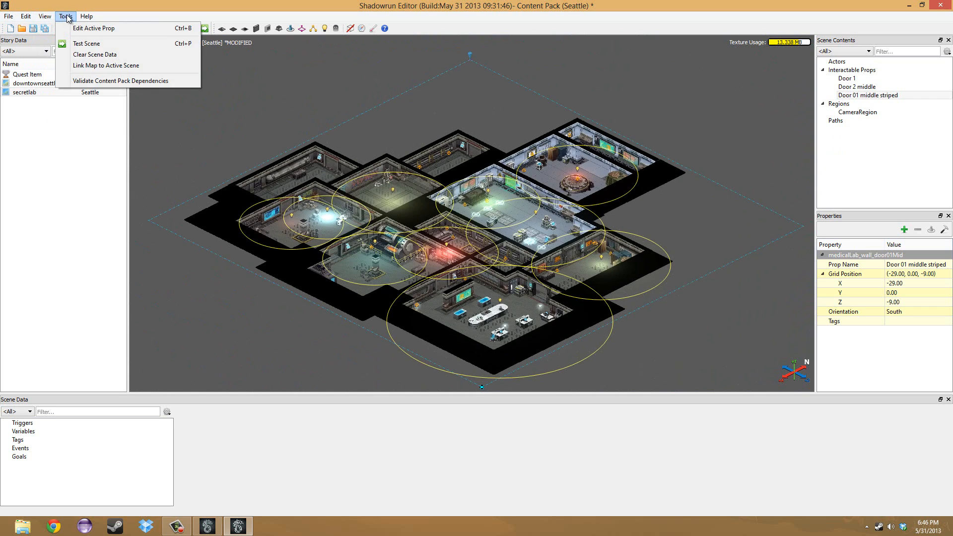
click(60, 39)
click(65, 18)
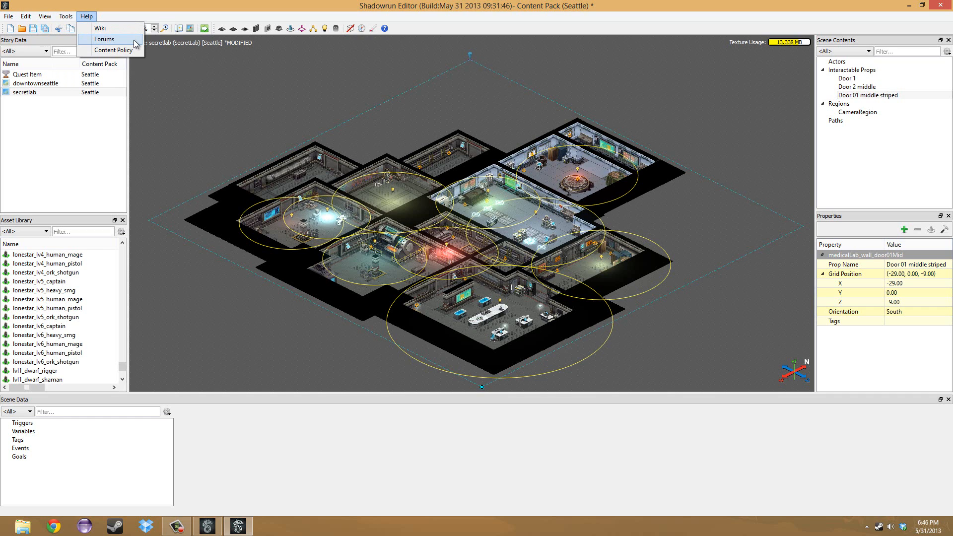
click(219, 110)
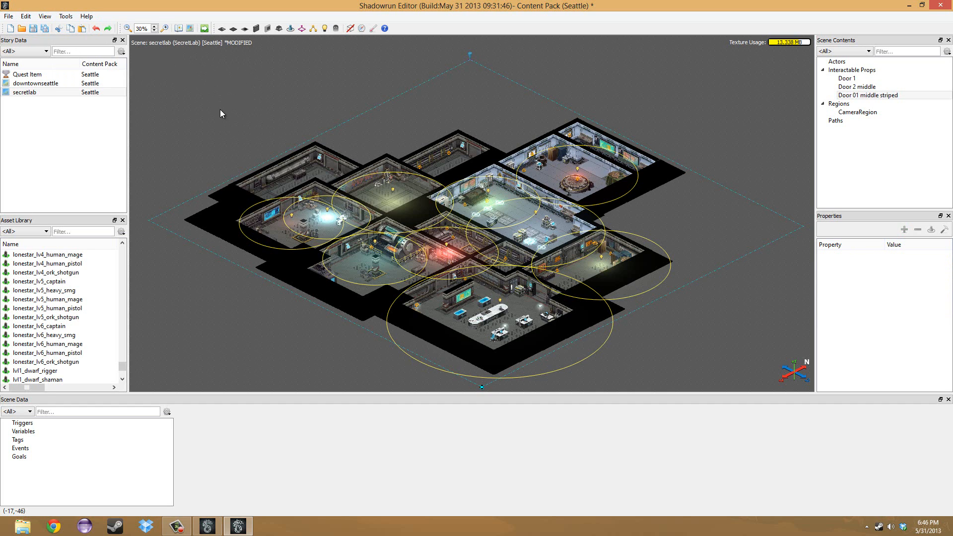
mouse_move(289, 124)
middle_down()
mouse_move(291, 103)
mouse_move(263, 117)
mouse_move(283, 123)
middle_up()
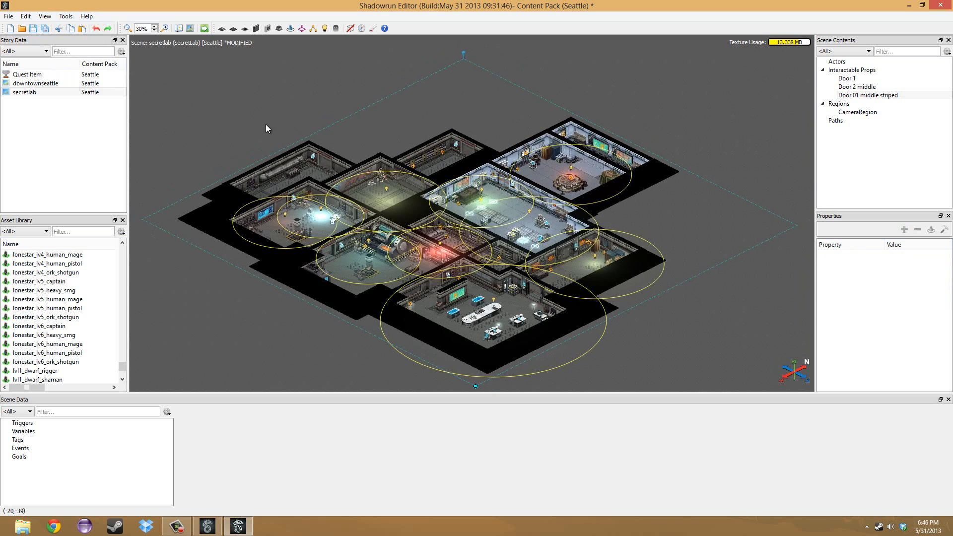
middle_drag(259, 130, 264, 103)
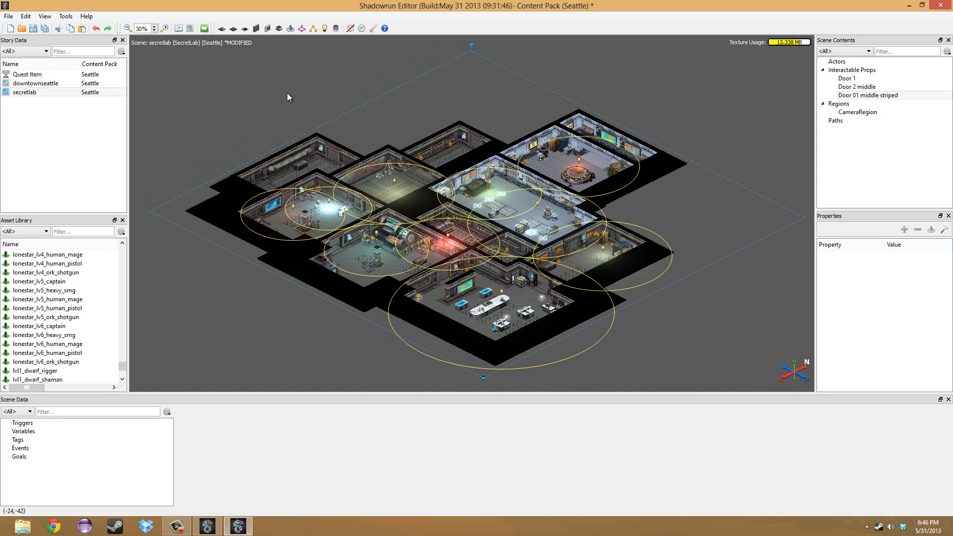